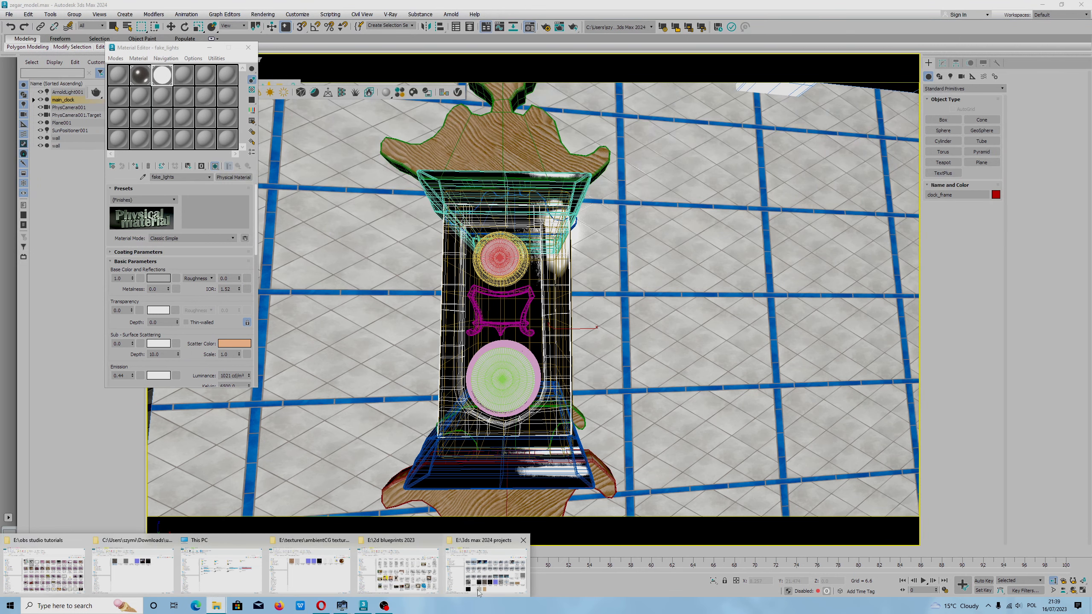
# Step: Open the render image Difuse bounce_01.jpg from the 3ds max 2024 projects folder
pyautogui.click(494, 555)
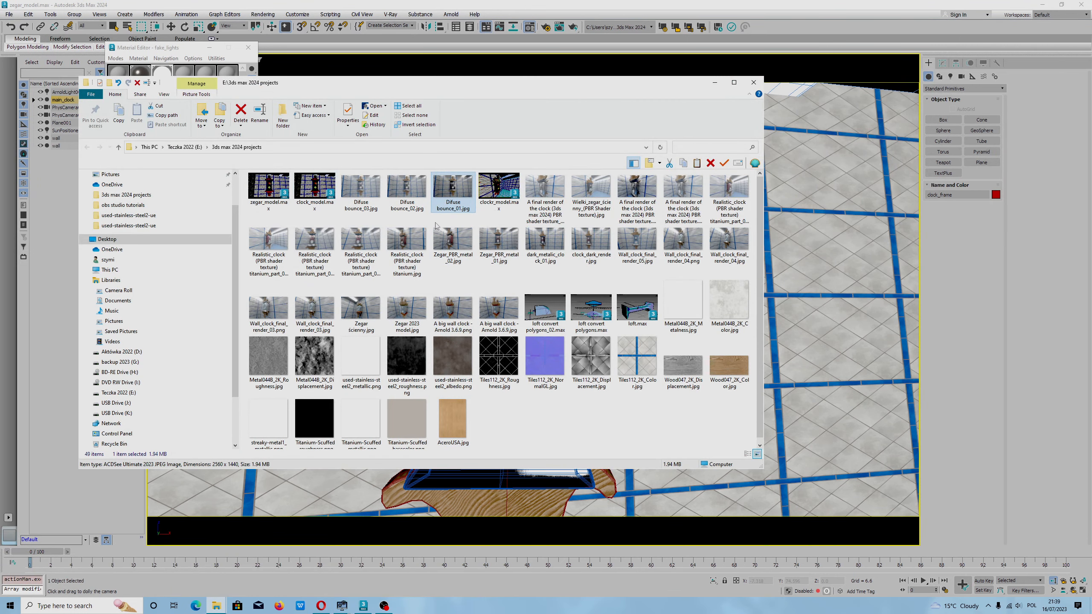
pyautogui.click(375, 190)
pyautogui.click(406, 190)
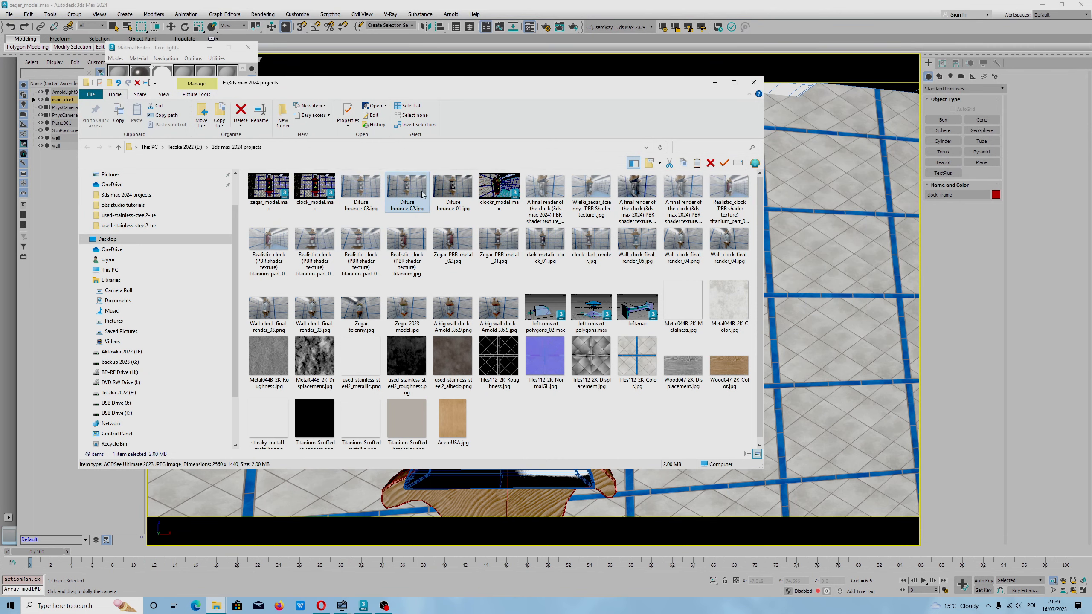
pyautogui.click(460, 191)
pyautogui.doubleClick(460, 191)
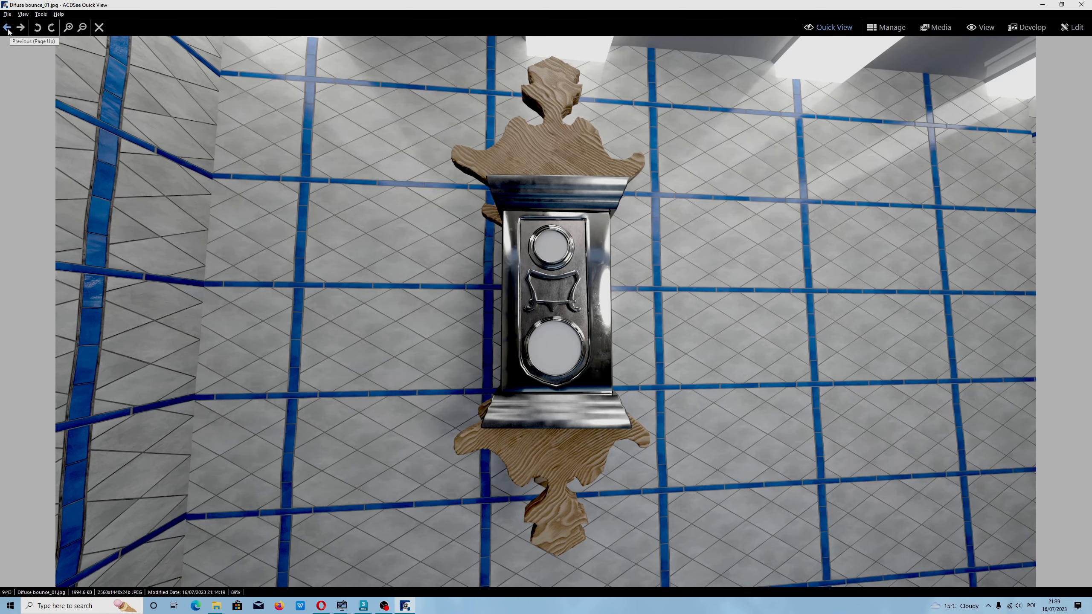
# Step: Compare the Difuse bounce_01, 02 and 03 clock renders, close the image viewer and put the folder window away
pyautogui.click(8, 27)
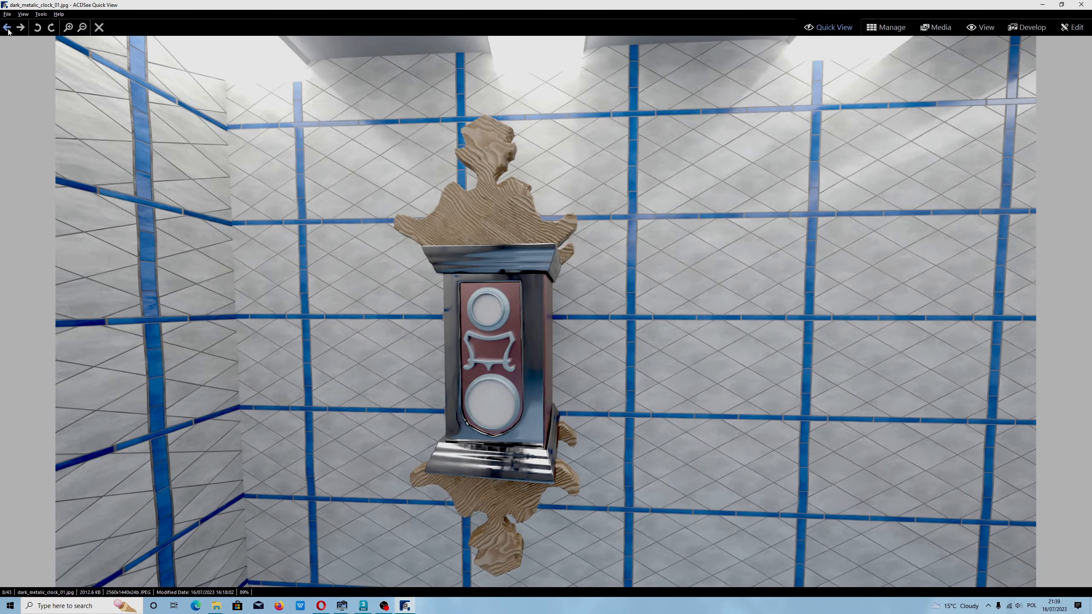
pyautogui.click(23, 30)
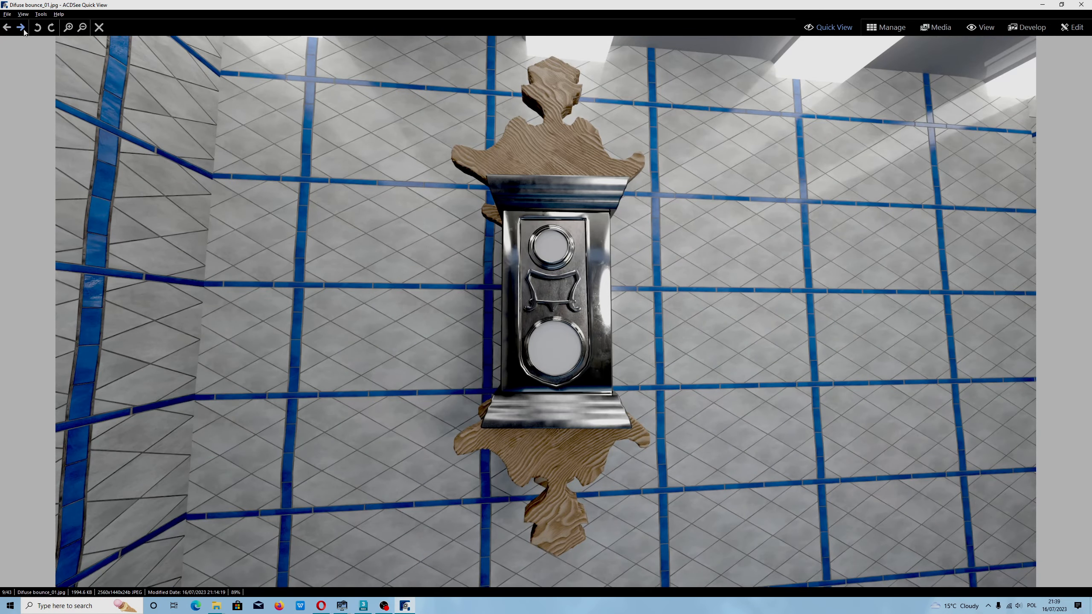
pyautogui.click(21, 29)
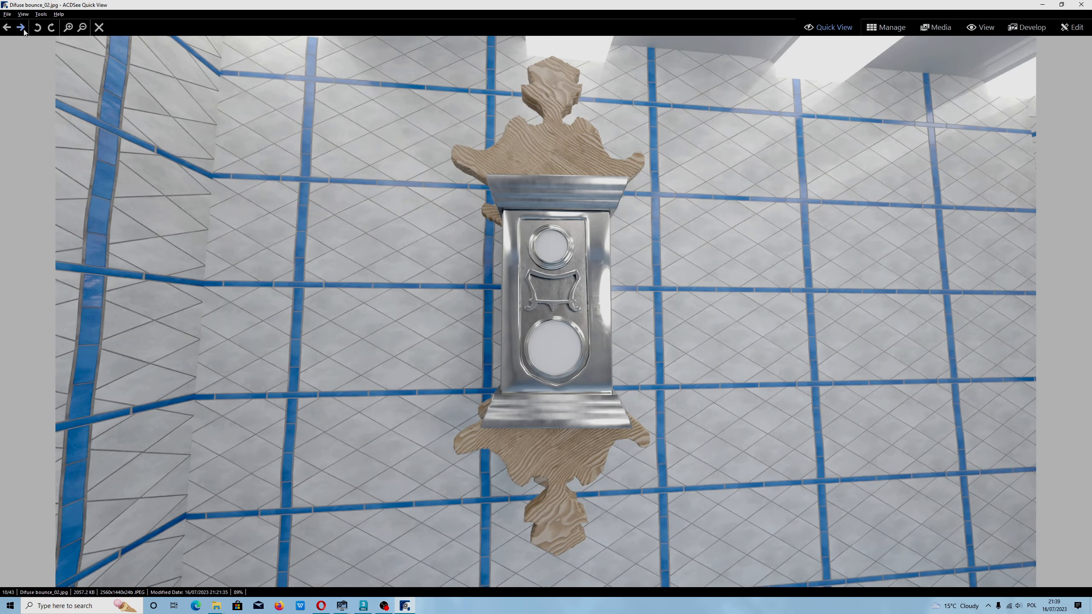
pyautogui.click(22, 28)
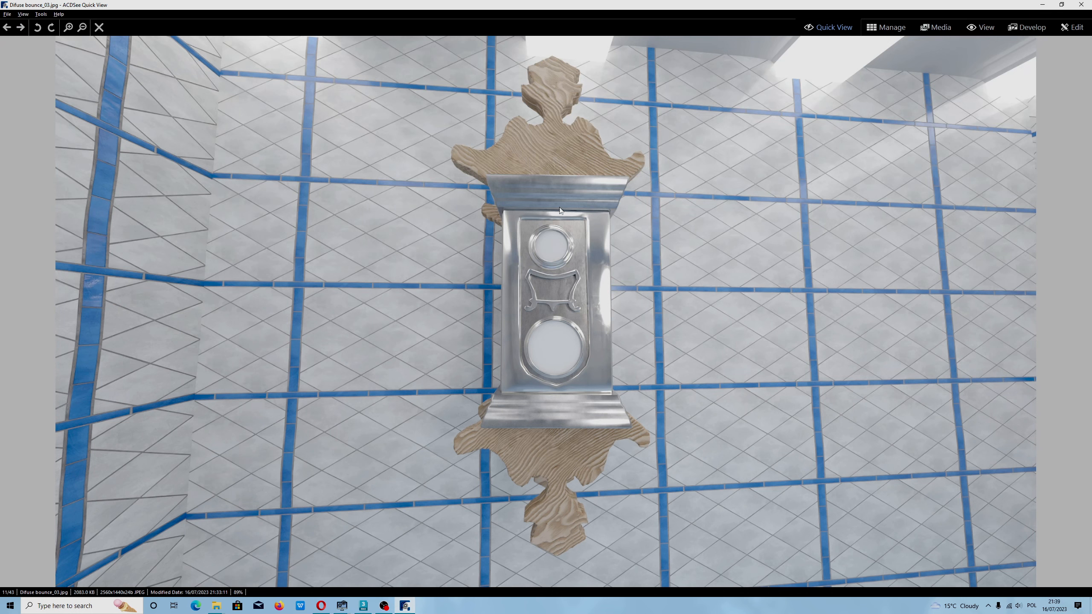
pyautogui.click(7, 28)
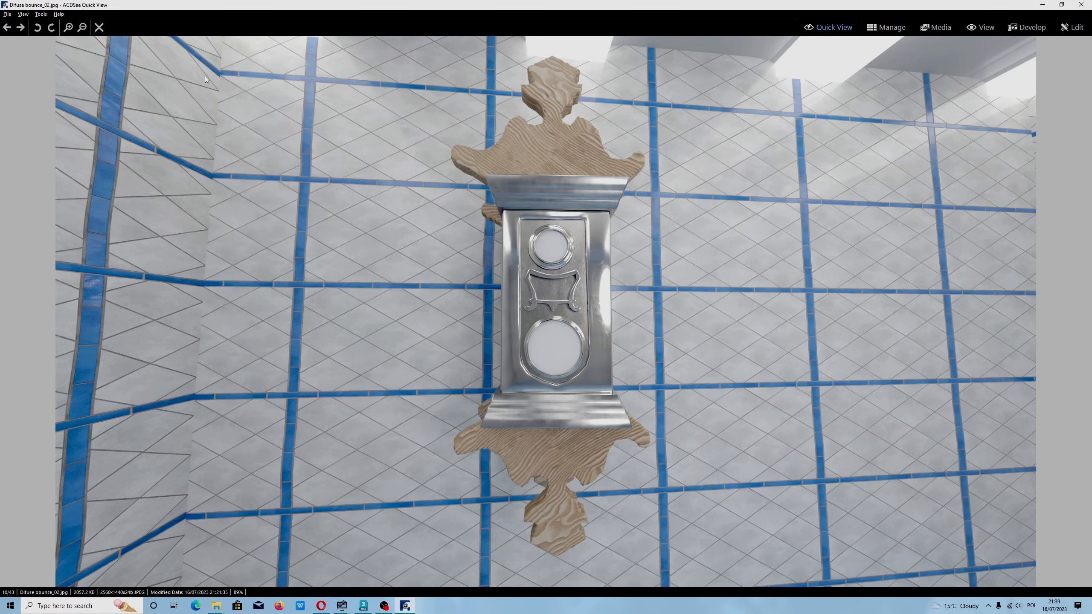
pyautogui.click(7, 28)
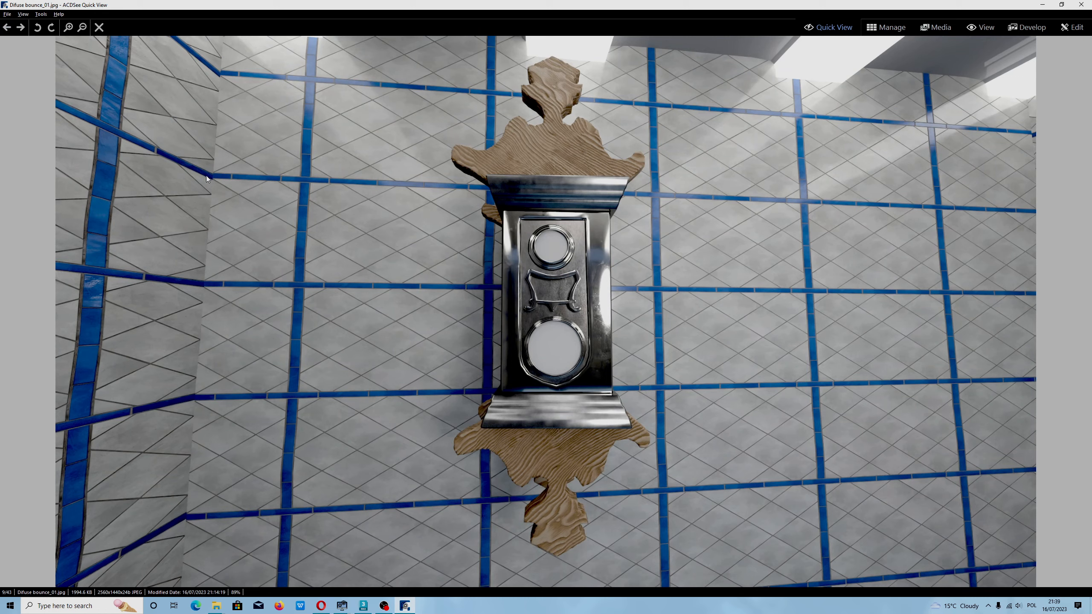
pyautogui.click(1082, 4)
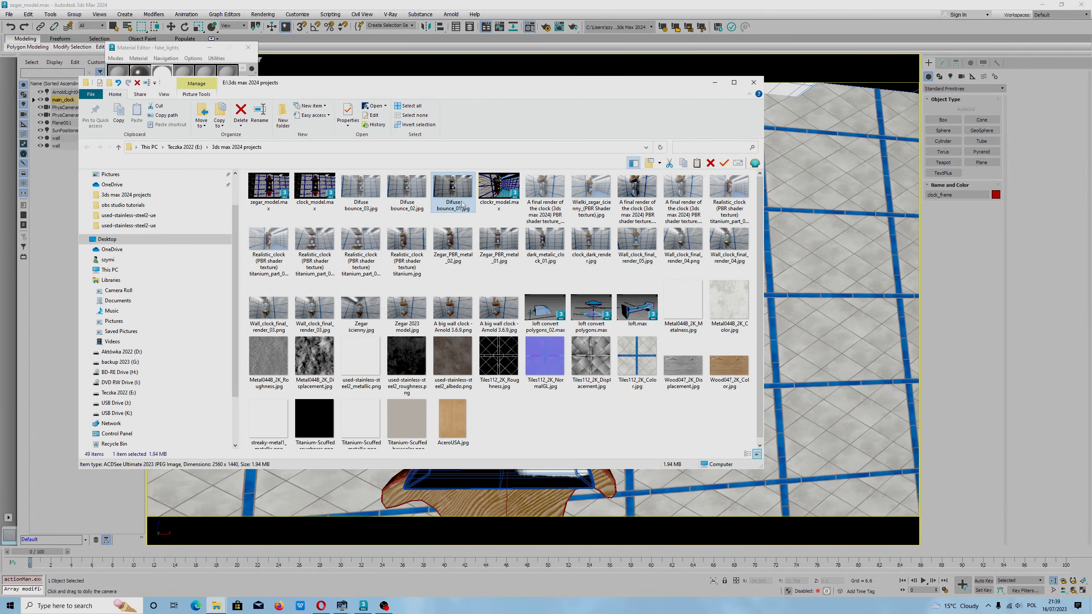
pyautogui.click(714, 82)
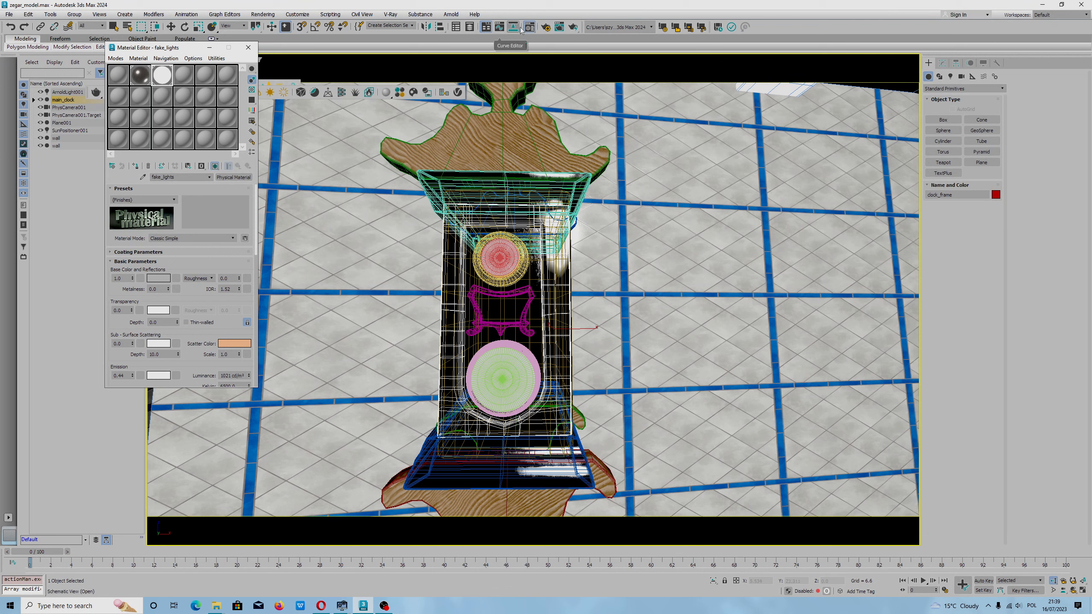
# Step: Open the Arnold Renderer sampling and depth limit settings in Render Setup
pyautogui.click(545, 27)
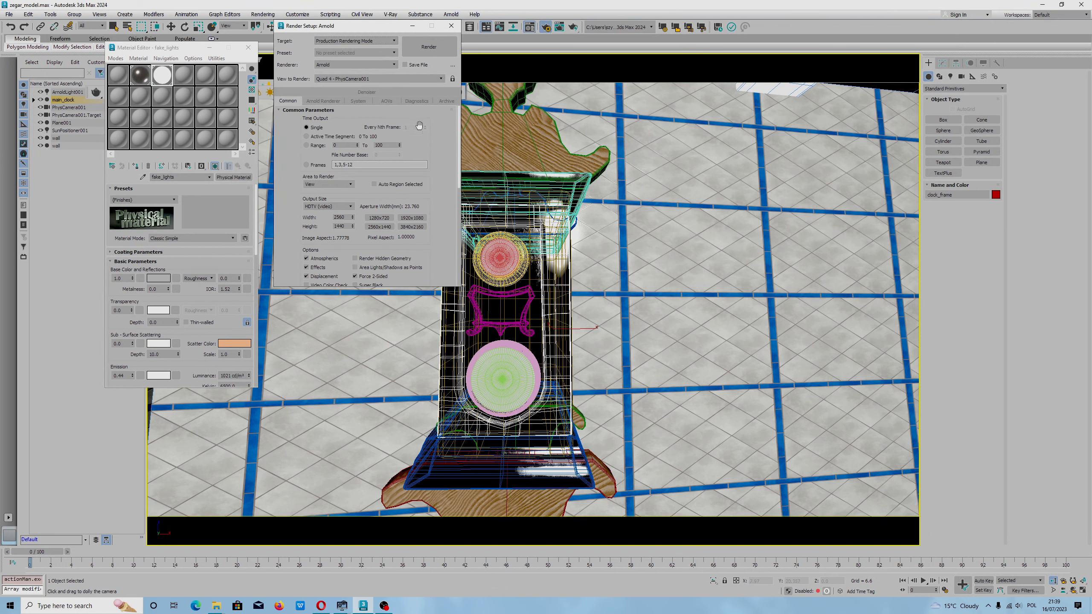
pyautogui.moveTo(425, 154); pyautogui.dragTo(420, 113)
pyautogui.click(327, 102)
pyautogui.scroll(-1, 401, 227)
pyautogui.scroll(-3, 392, 265)
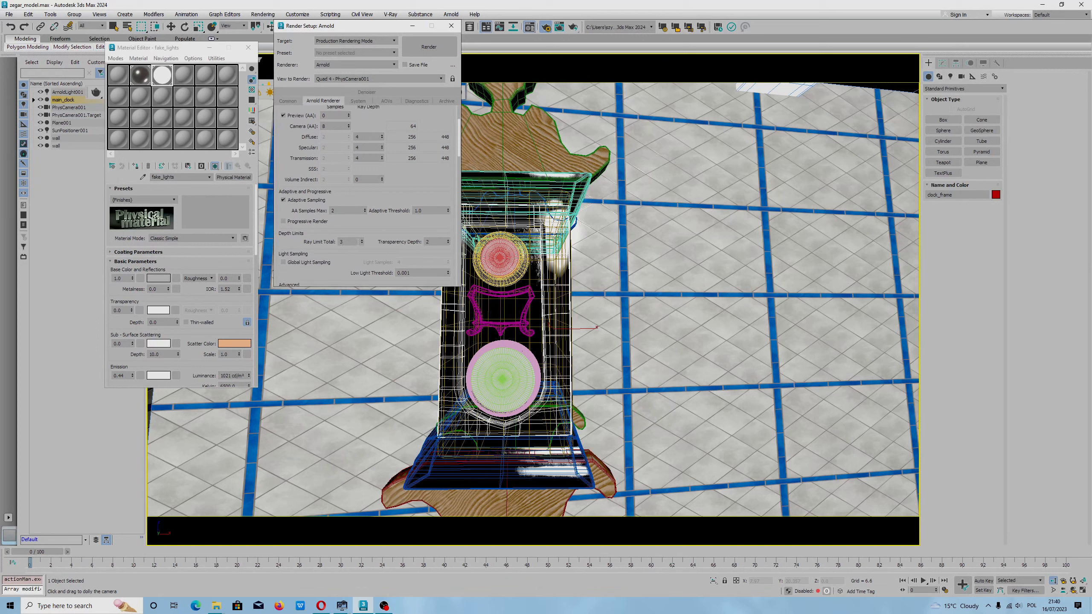
# Step: Set the Arnold Ray Limit Total to 0 and render the PhysCamera001 view
pyautogui.click(363, 244)
pyautogui.click(363, 244)
pyautogui.click(381, 182)
pyautogui.click(399, 193)
pyautogui.click(572, 27)
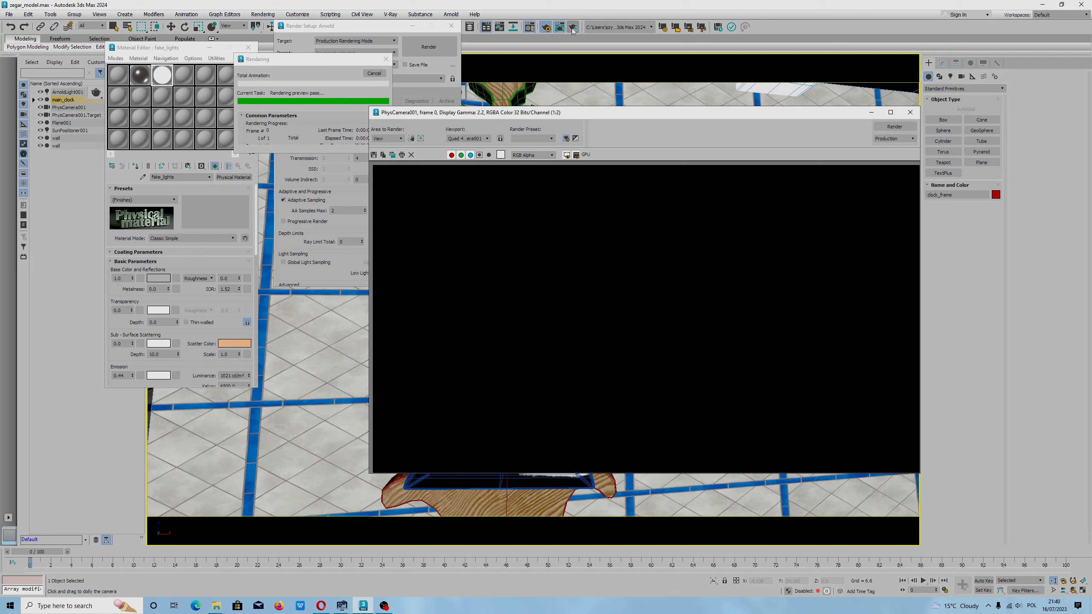
# Step: Switch to the Opera browser and search the web for "blender difuse bounces" in a new tab
pyautogui.click(322, 605)
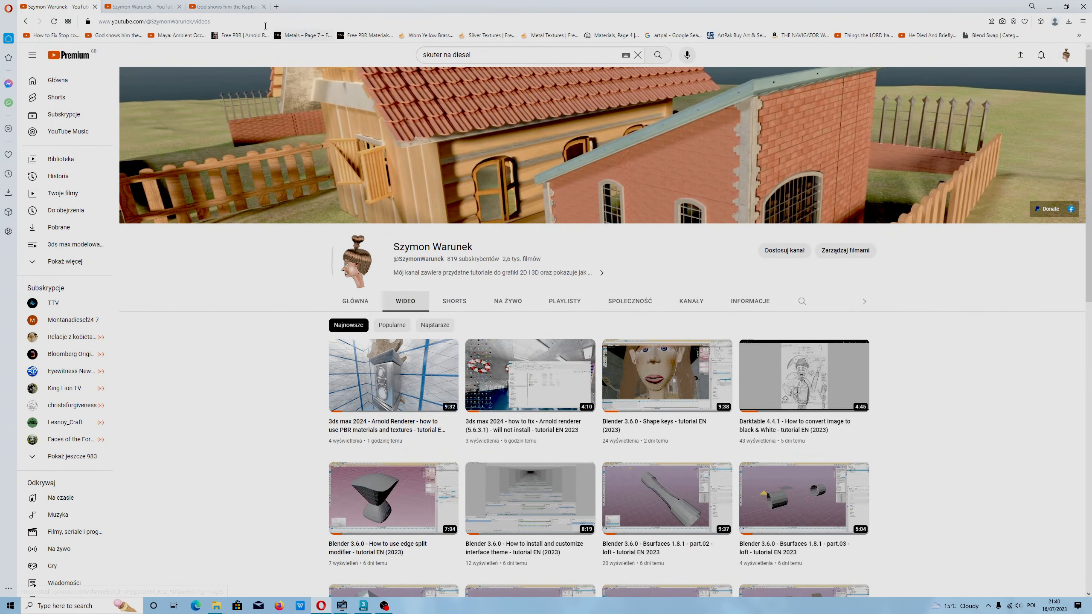
pyautogui.hotkey('ctrl', 't')
pyautogui.click(436, 83)
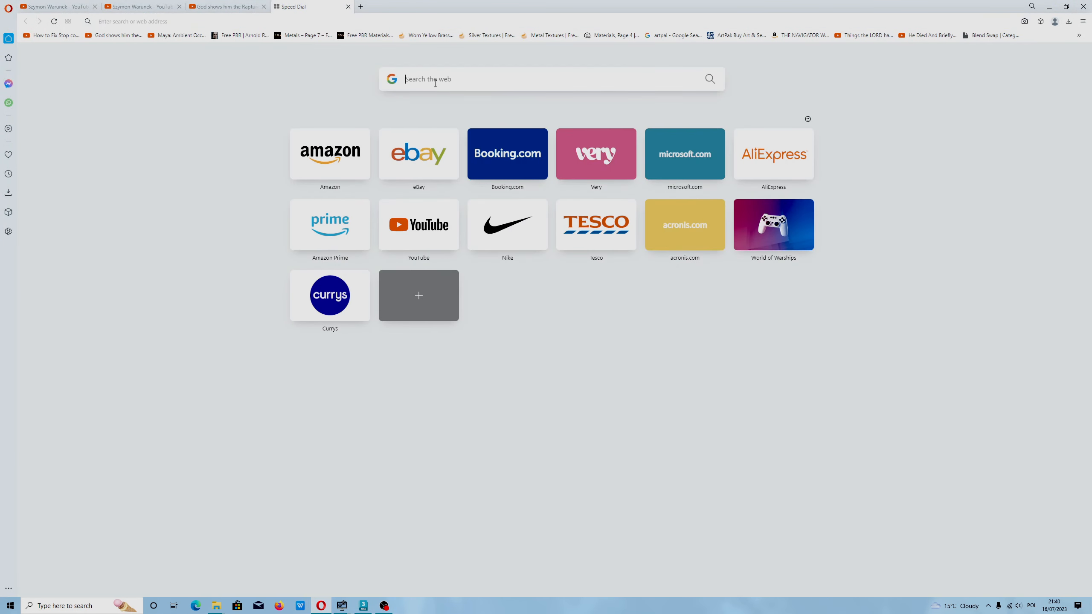
pyautogui.write('ble')
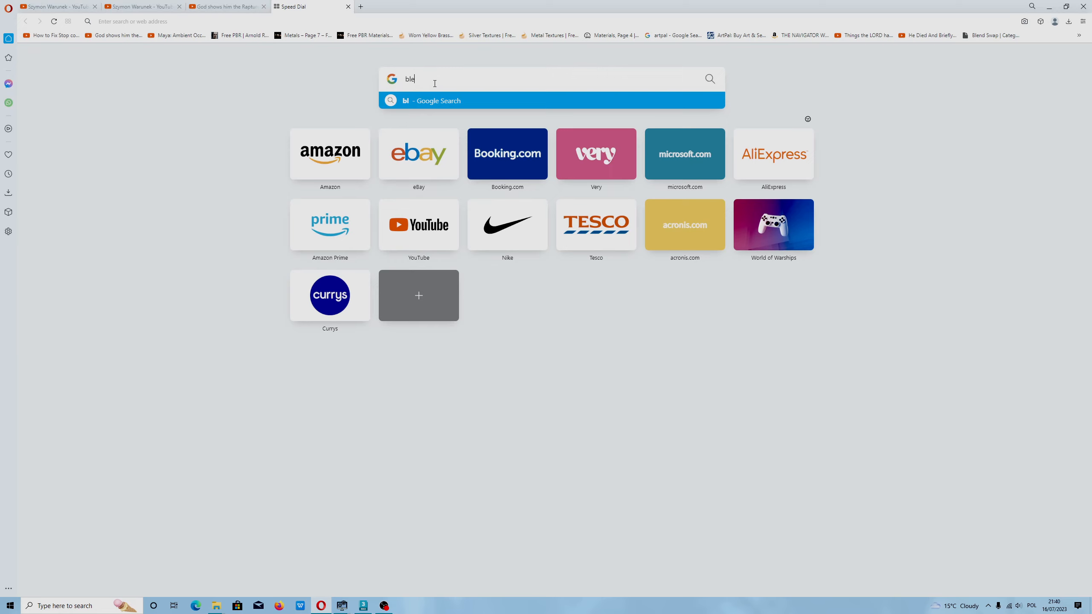
pyautogui.write('nder difuse b')
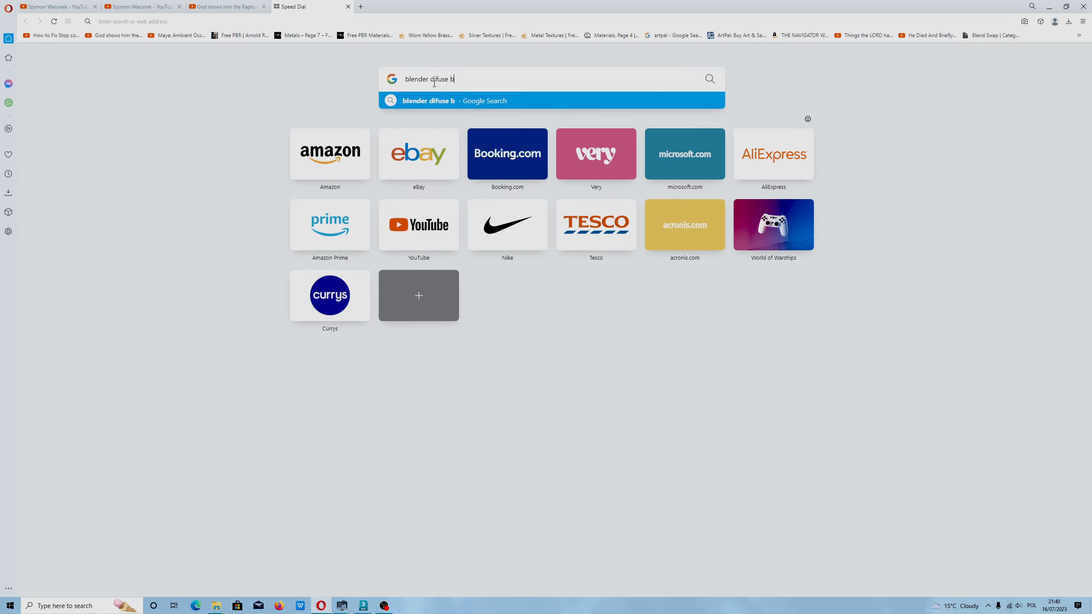
pyautogui.write('ounces')
pyautogui.press('Return')
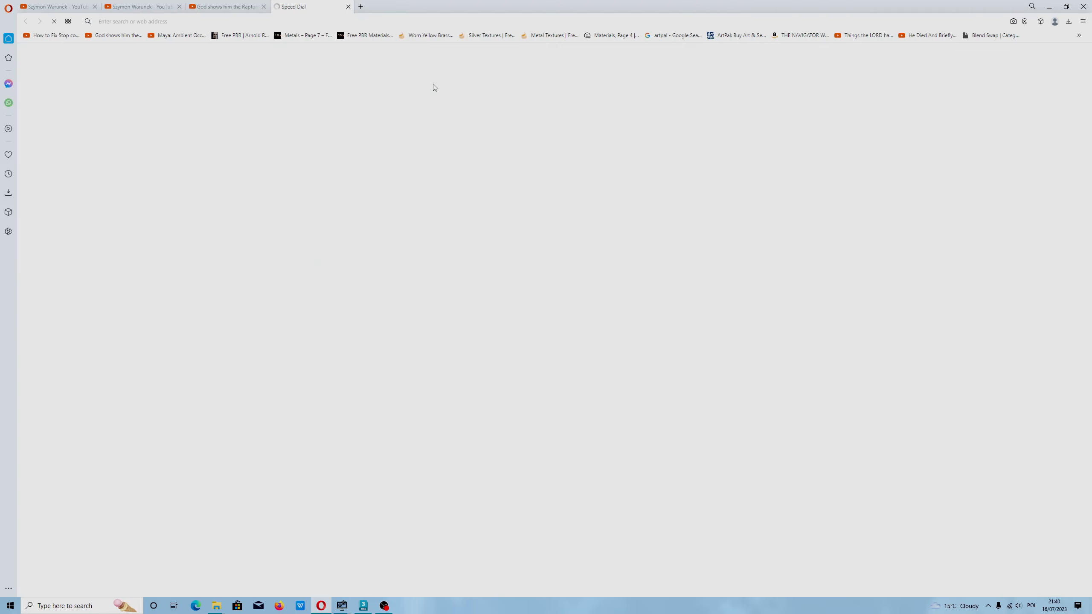
# Step: Browse the image results for examples of Blender's diffuse light bounce settings
pyautogui.click(130, 92)
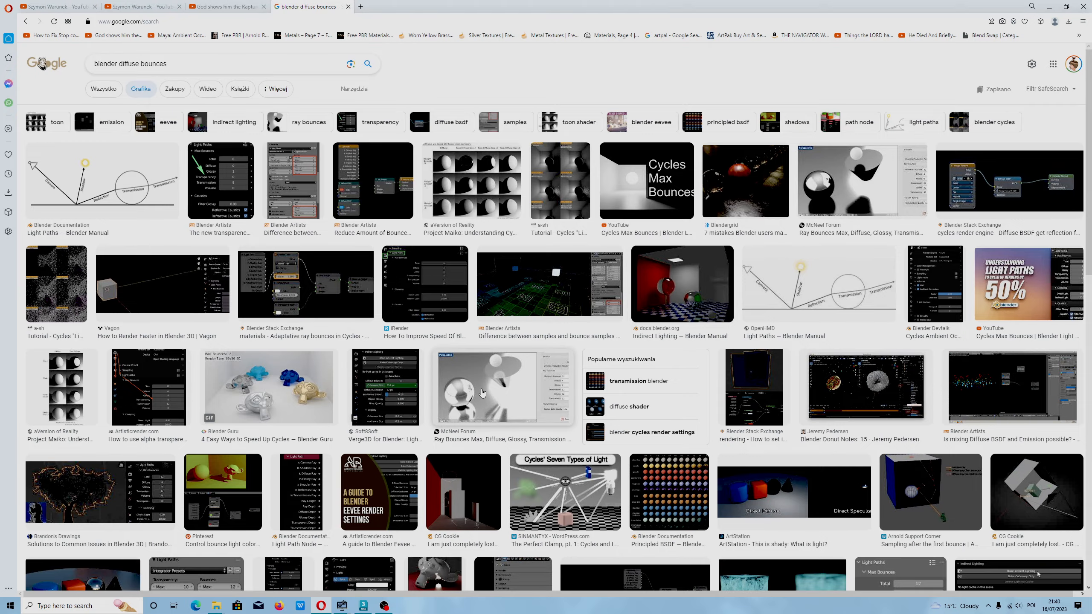
pyautogui.scroll(-5, 298, 402)
pyautogui.scroll(-10, 298, 403)
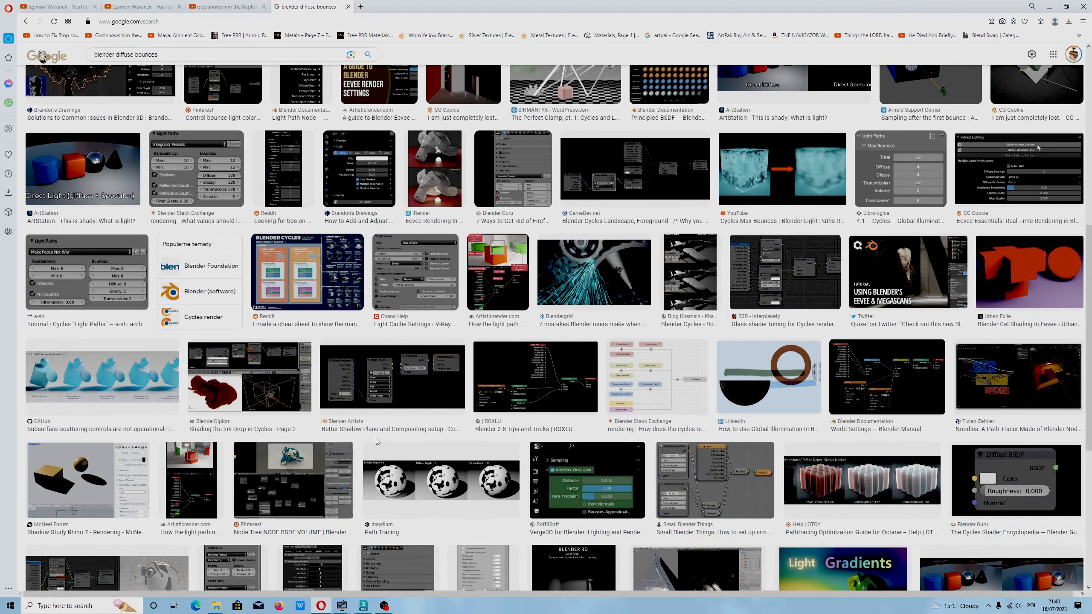
pyautogui.scroll(10, 256, 429)
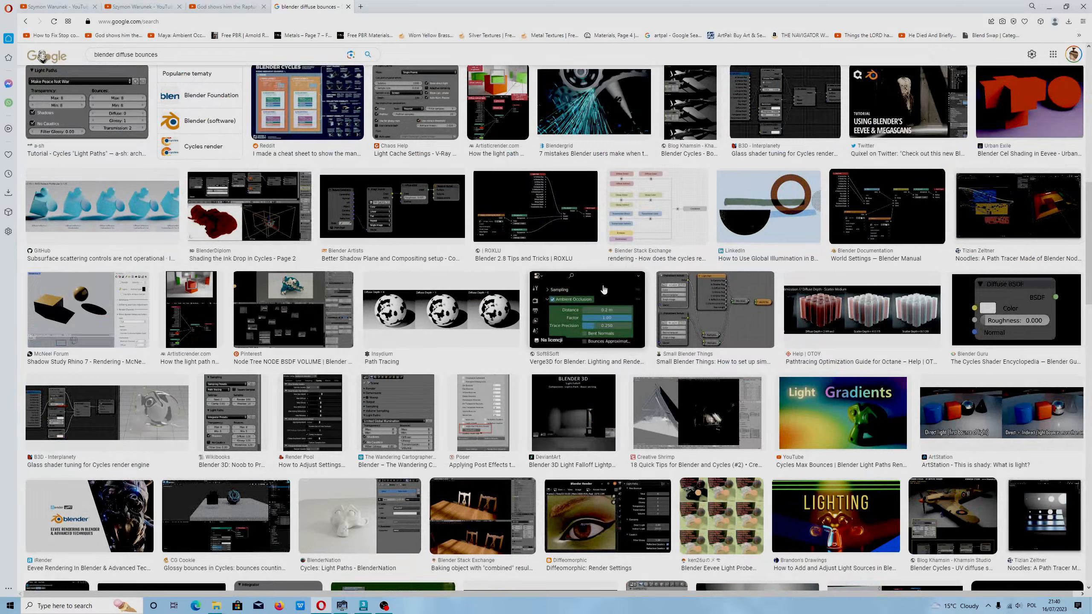
pyautogui.scroll(3, 412, 258)
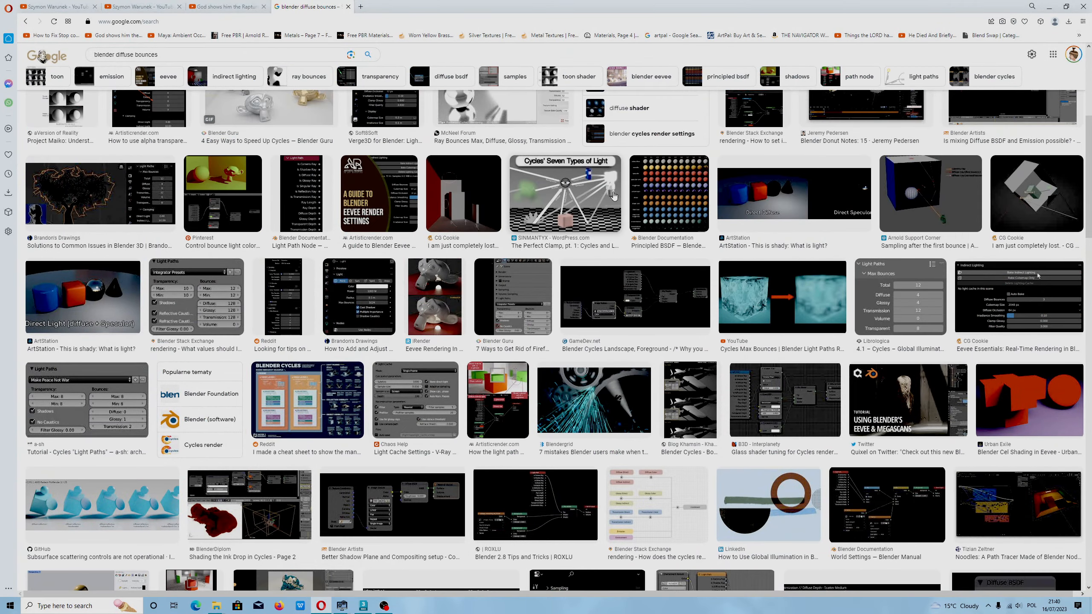
pyautogui.scroll(3, 302, 227)
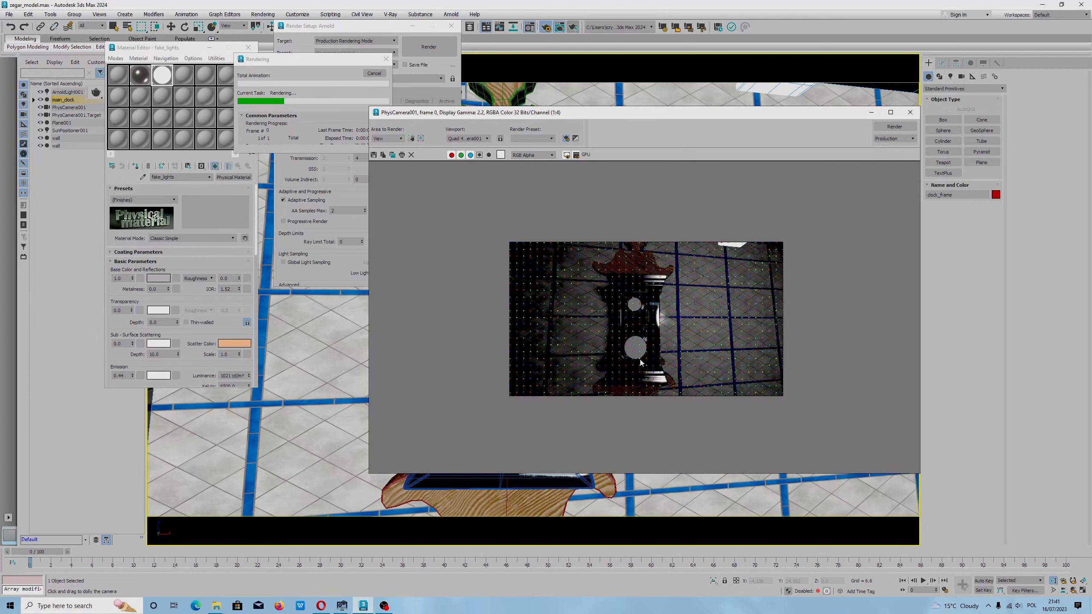
# Step: Inspect the clock render in progress, cancel it and close the rendered frame window
pyautogui.scroll(-2, 640, 359)
pyautogui.scroll(2, 638, 351)
pyautogui.scroll(2, 637, 347)
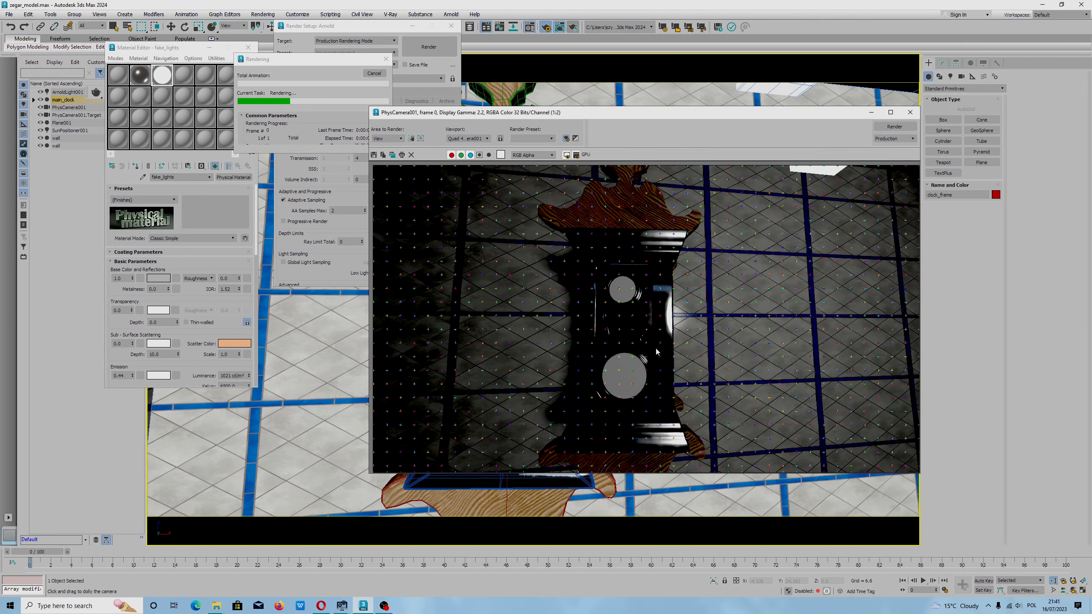
pyautogui.scroll(-2, 657, 351)
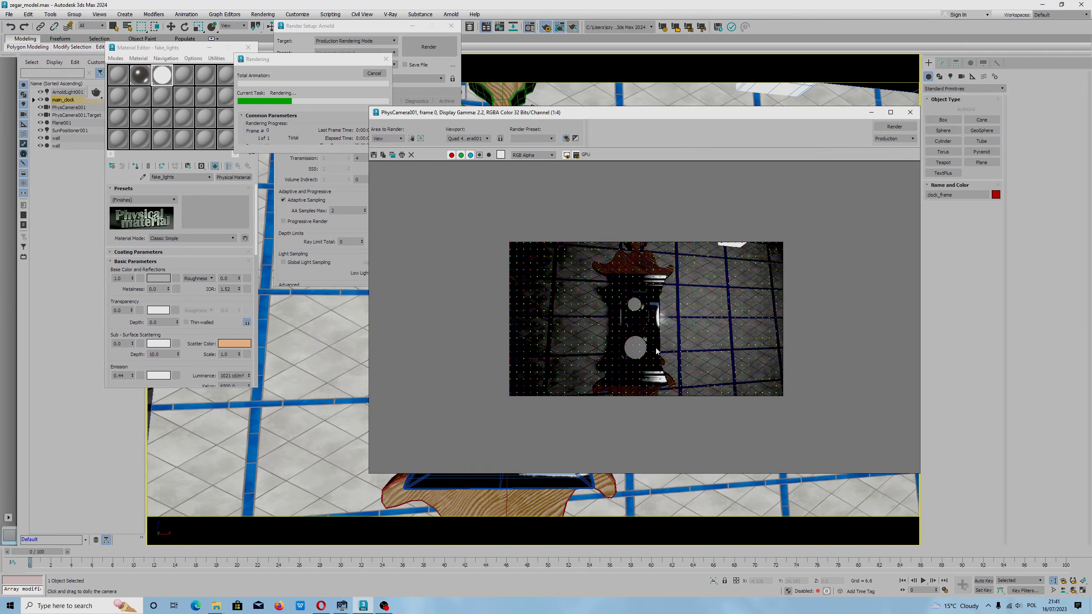
pyautogui.click(376, 73)
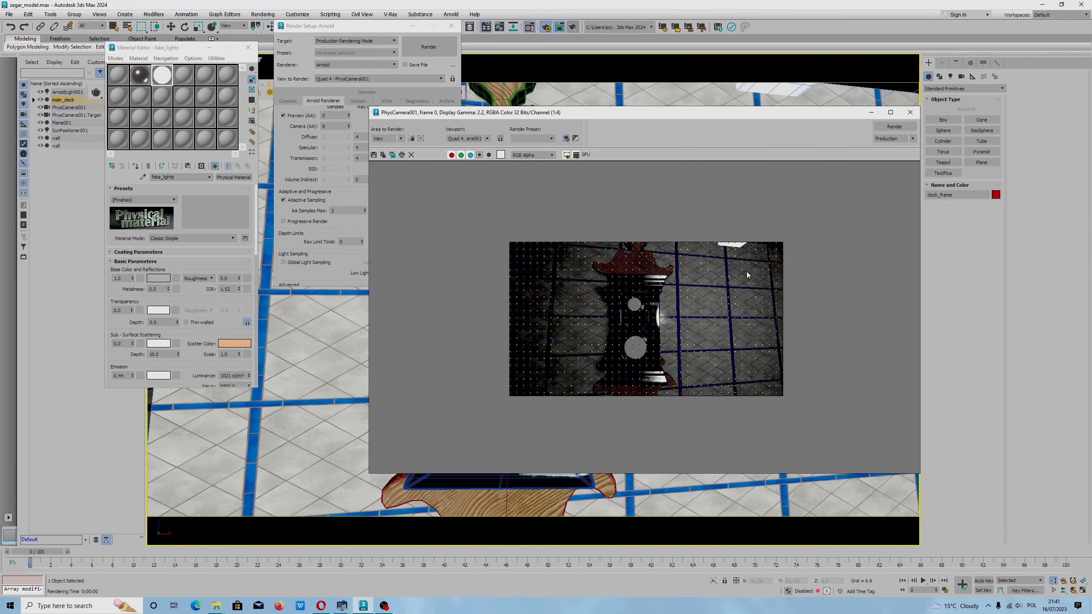
pyautogui.click(911, 112)
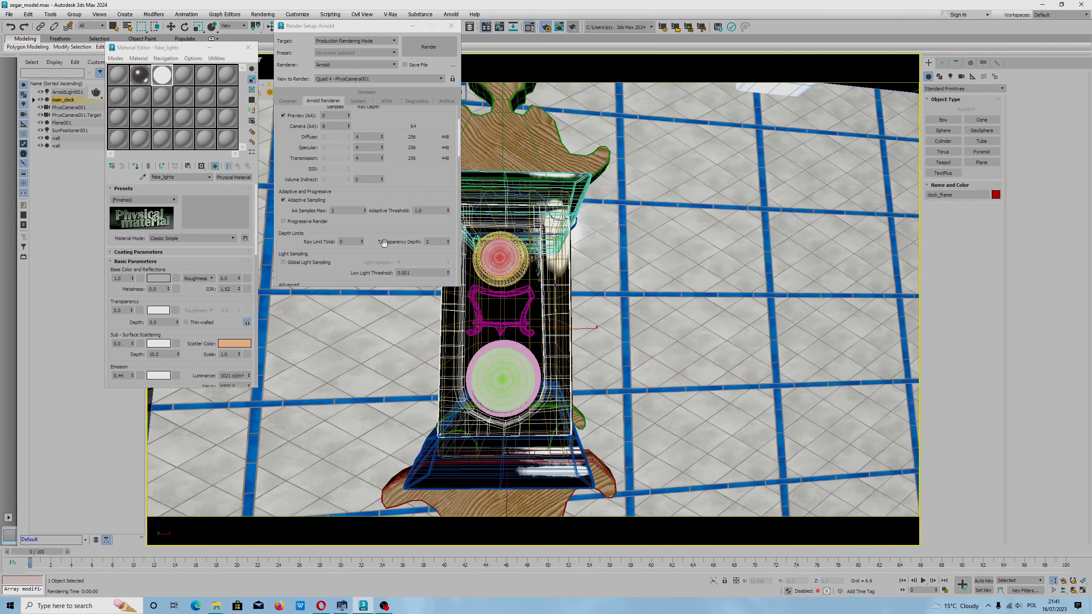
# Step: Set the Arnold Ray Limit Total to 5 and lower the fake_lights material's emission luminance to 612 cd/m²
pyautogui.click(363, 240)
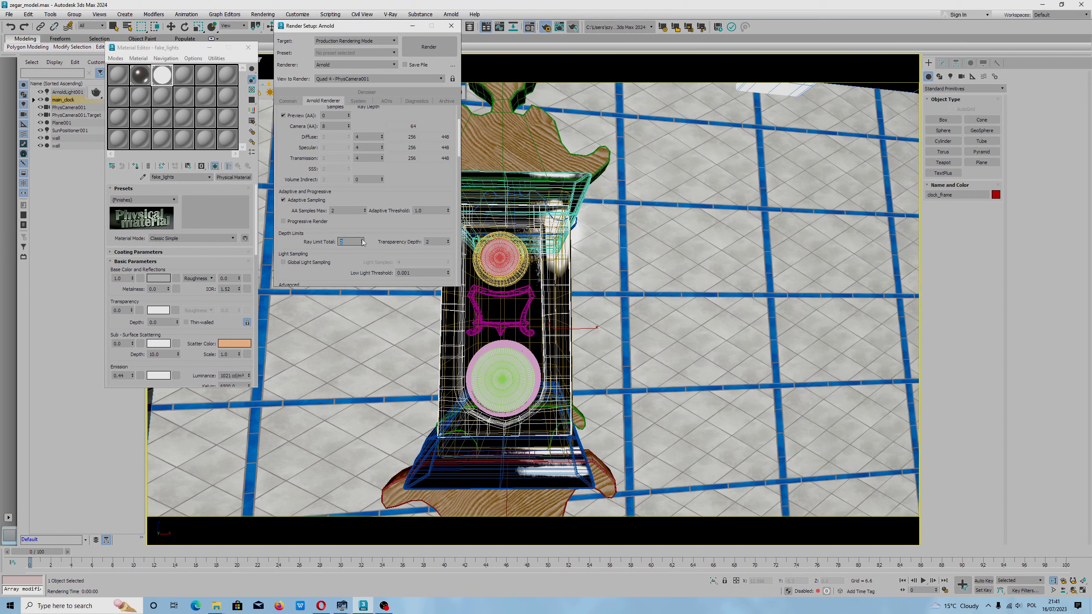
pyautogui.click(371, 225)
pyautogui.scroll(-4, 181, 279)
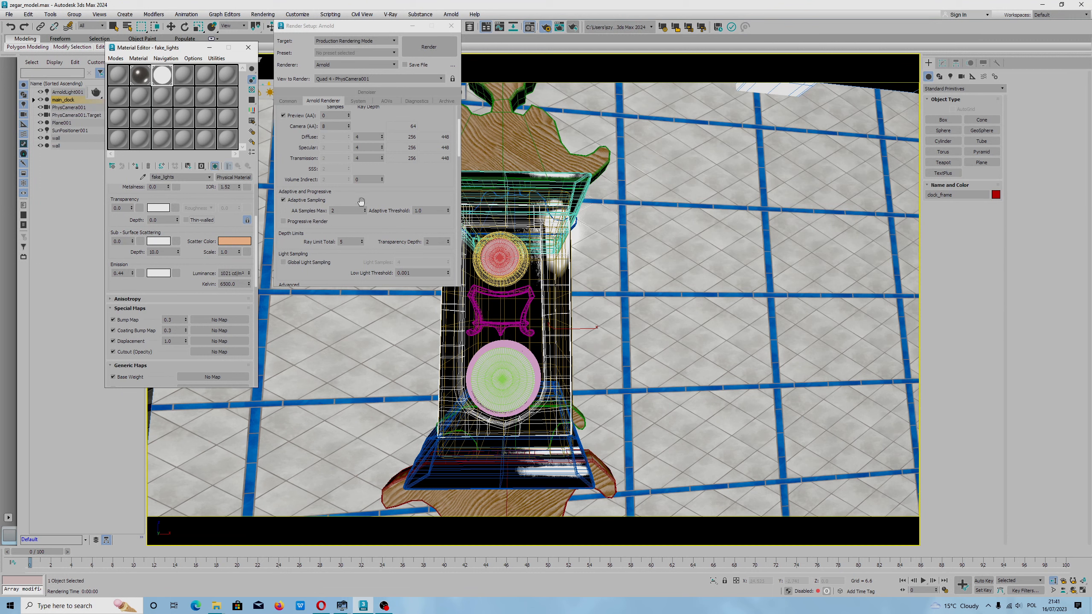
pyautogui.moveTo(250, 274); pyautogui.dragTo(251, 306)
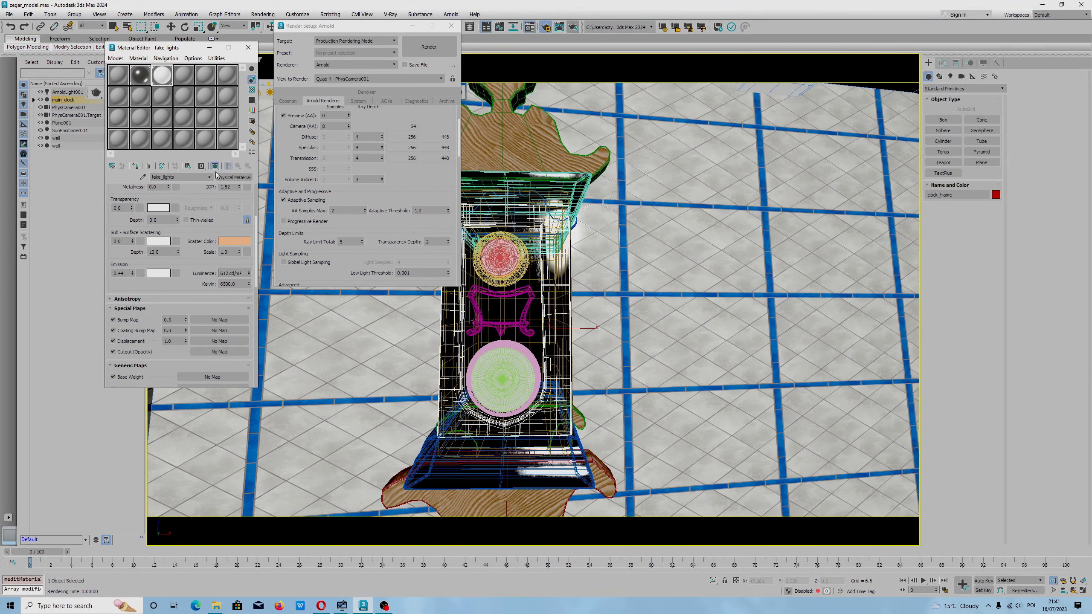
# Step: Render the PhysCamera001 view, keep the progress window clear of the frame, and inspect the clock's metal and lighting
pyautogui.click(575, 27)
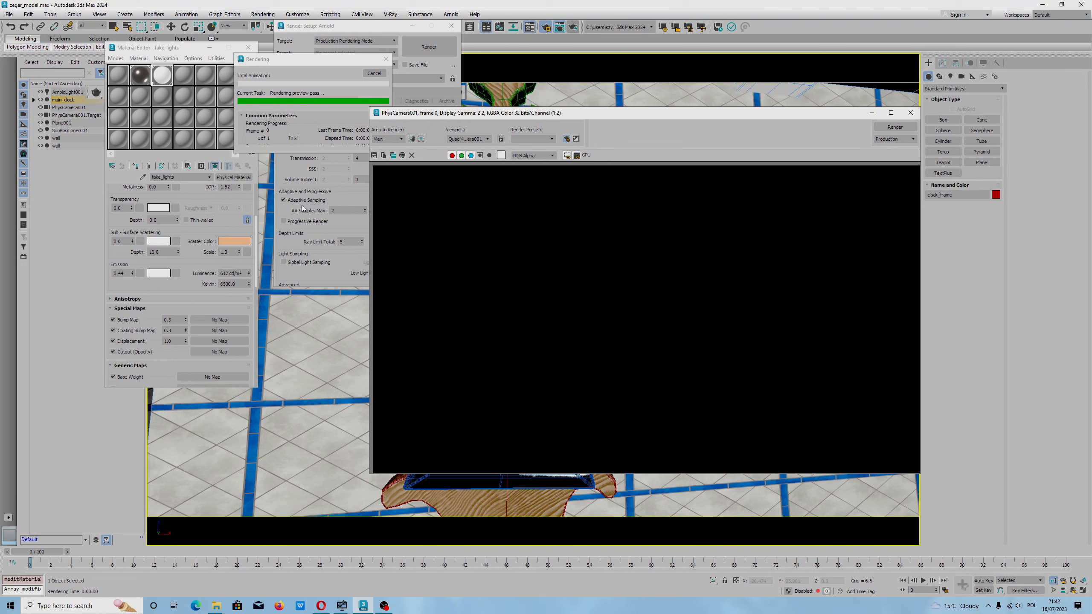
pyautogui.moveTo(327, 63); pyautogui.dragTo(571, 73)
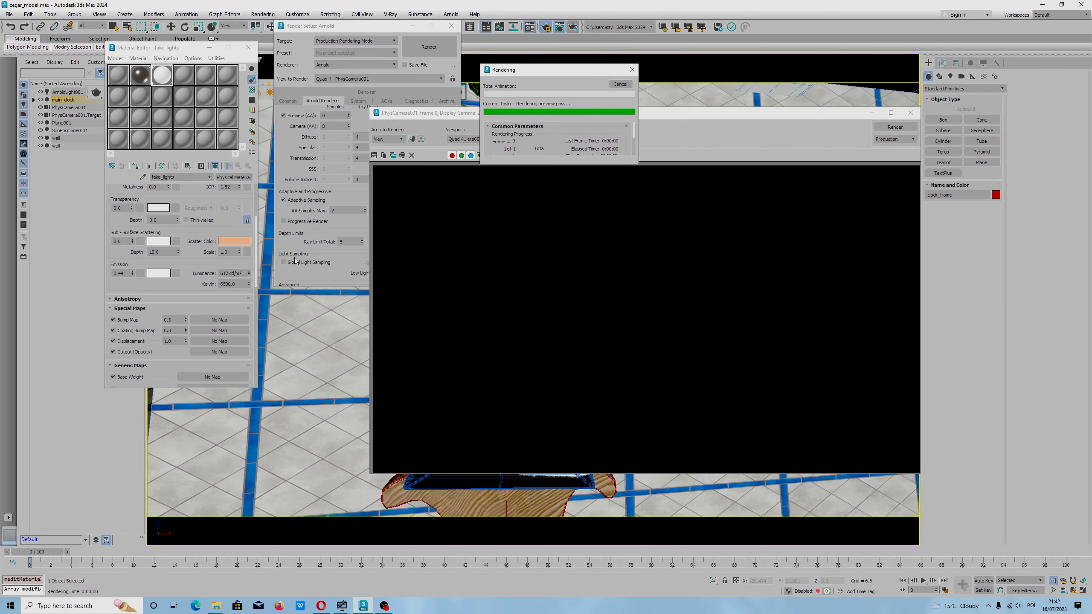
pyautogui.moveTo(516, 69); pyautogui.dragTo(164, 336)
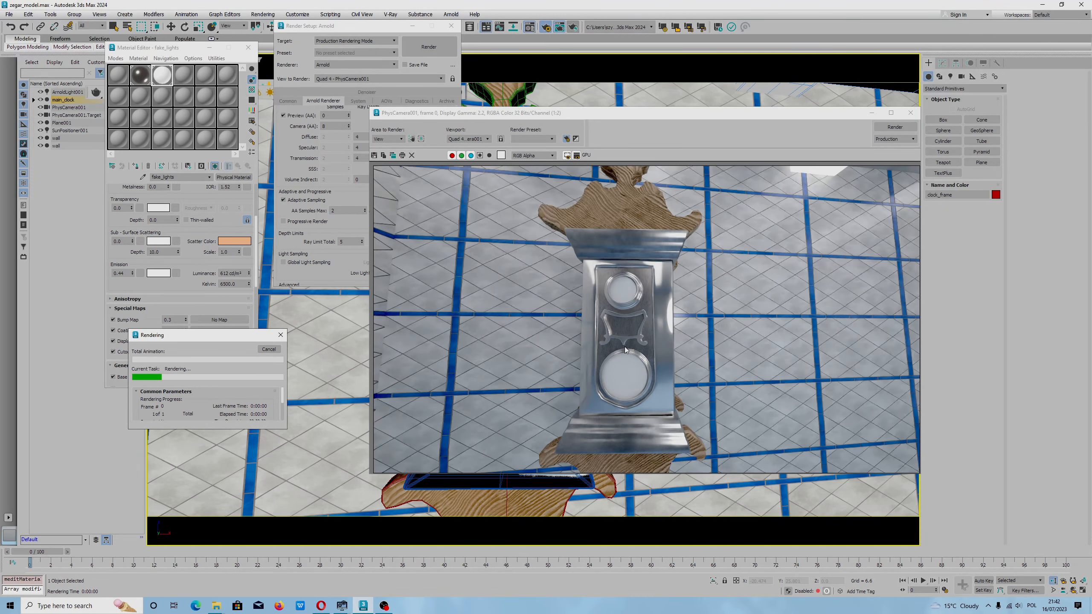
pyautogui.scroll(-1, 625, 347)
pyautogui.scroll(1, 645, 322)
pyautogui.scroll(1, 628, 442)
pyautogui.scroll(-2, 567, 408)
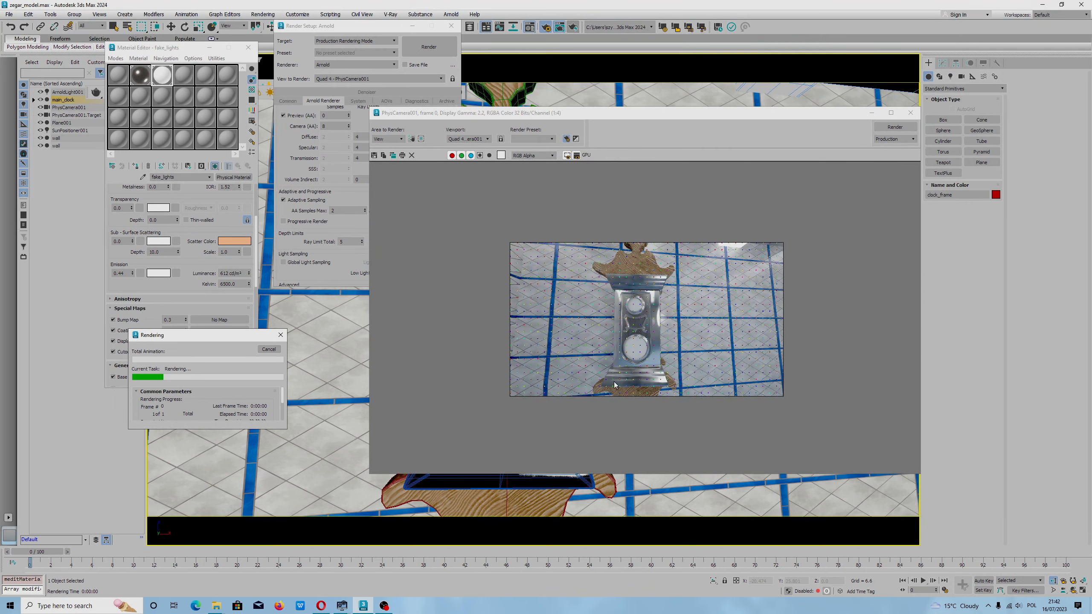
# Step: Inspect the clock and the wall highlight in the render in progress, cancel it and close the rendered frame window
pyautogui.scroll(1, 614, 381)
pyautogui.scroll(-1, 617, 385)
pyautogui.scroll(1, 620, 390)
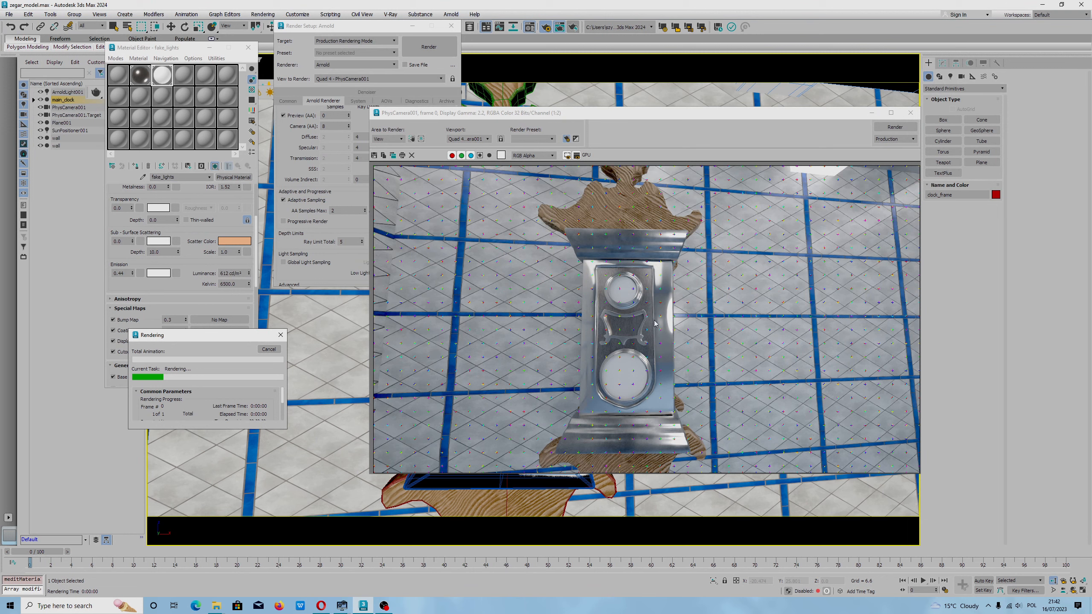
pyautogui.scroll(-1, 488, 363)
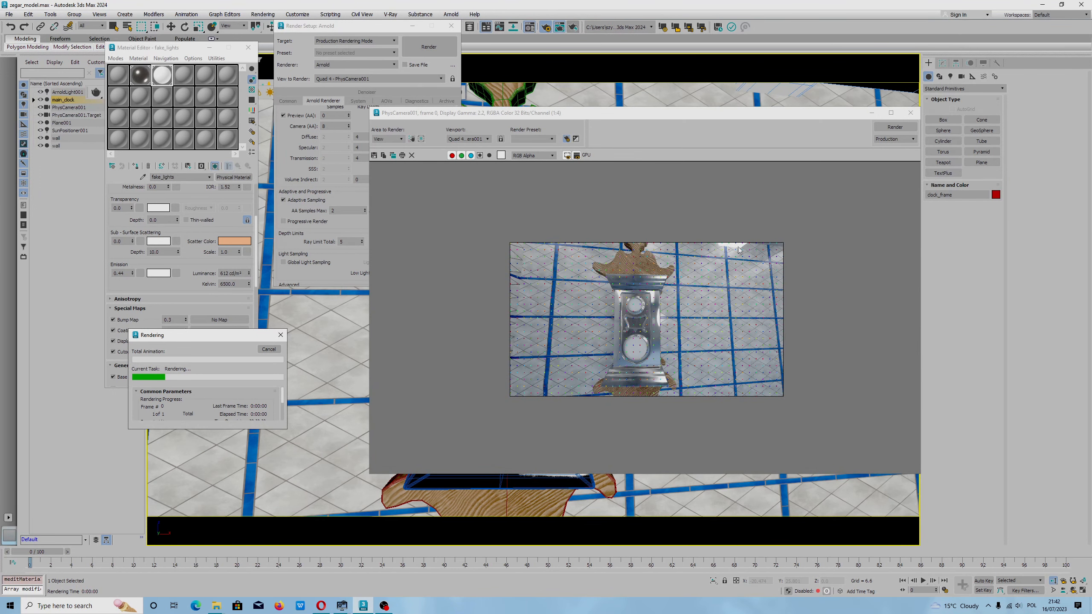
pyautogui.click(268, 352)
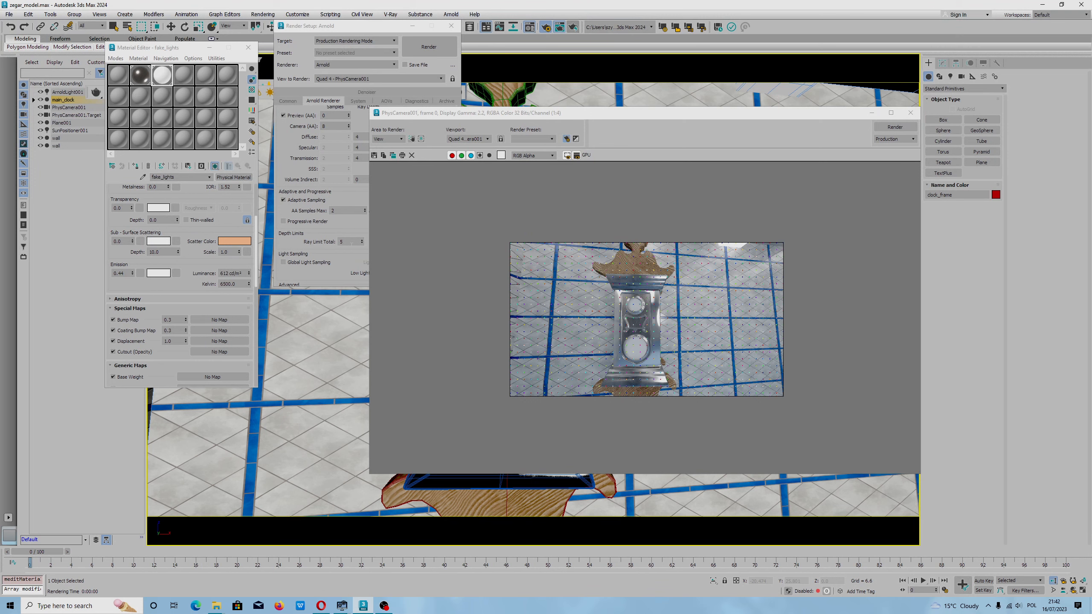
pyautogui.click(911, 112)
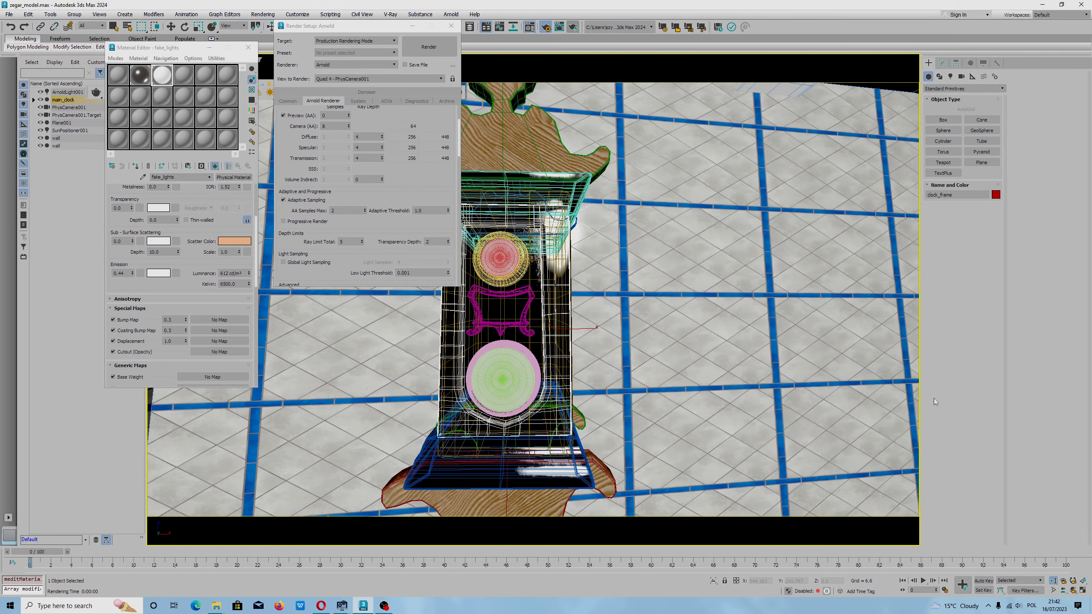
# Step: Orbit PhysCamera001 to view the clock from its side and set the Diffuse, Specular and Transmission ray depths to 5
pyautogui.click(1074, 591)
pyautogui.moveTo(688, 301); pyautogui.dragTo(559, 302)
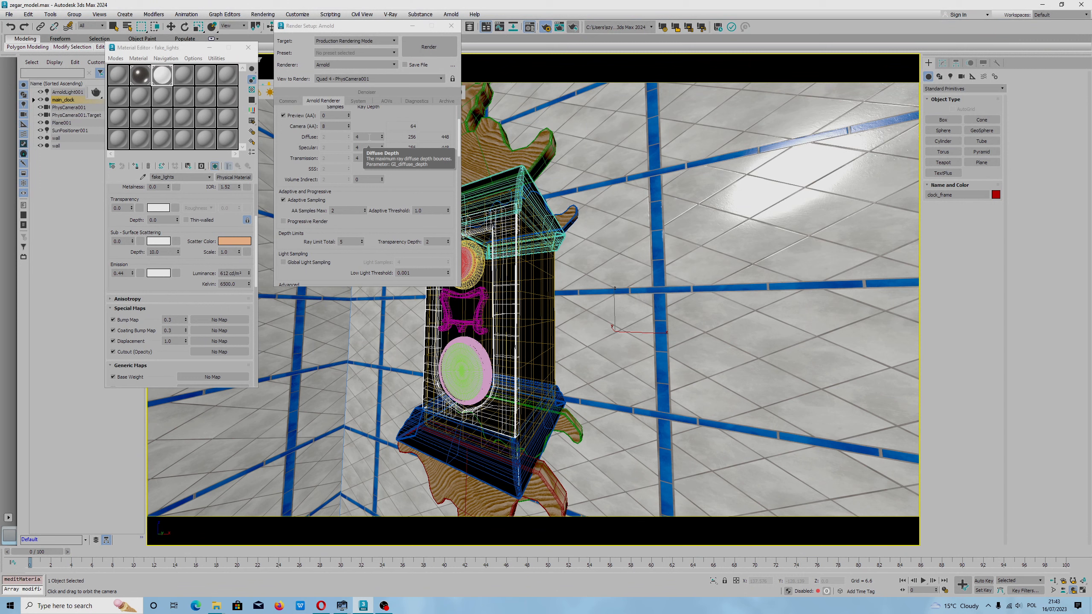
pyautogui.click(381, 136)
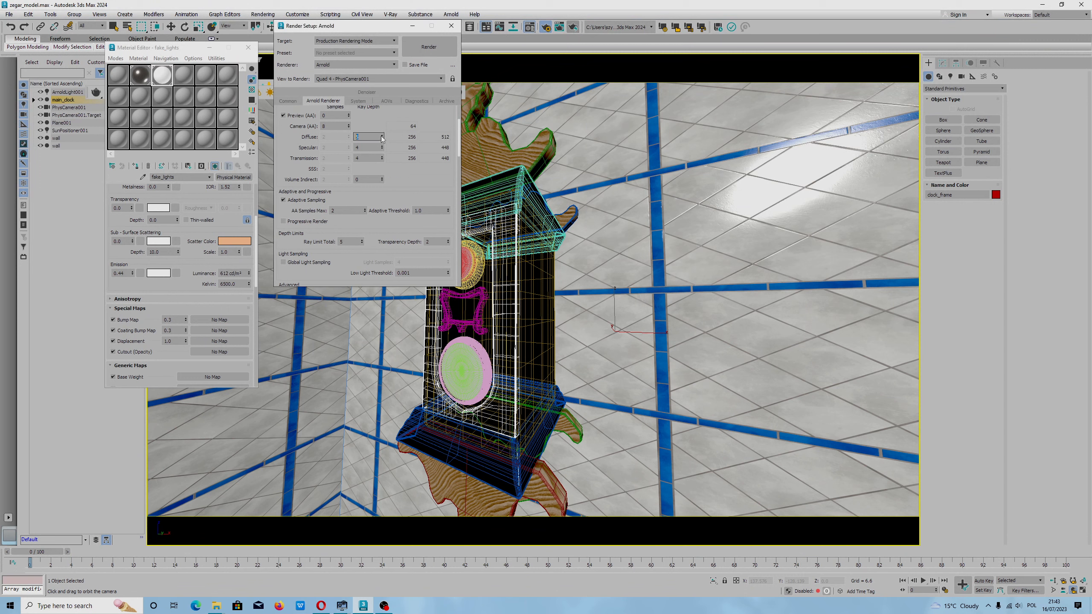
pyautogui.click(382, 146)
pyautogui.click(381, 156)
pyautogui.click(403, 182)
# Step: Render the side view of the clock and check the CPU and GPU load in System Information
pyautogui.click(429, 46)
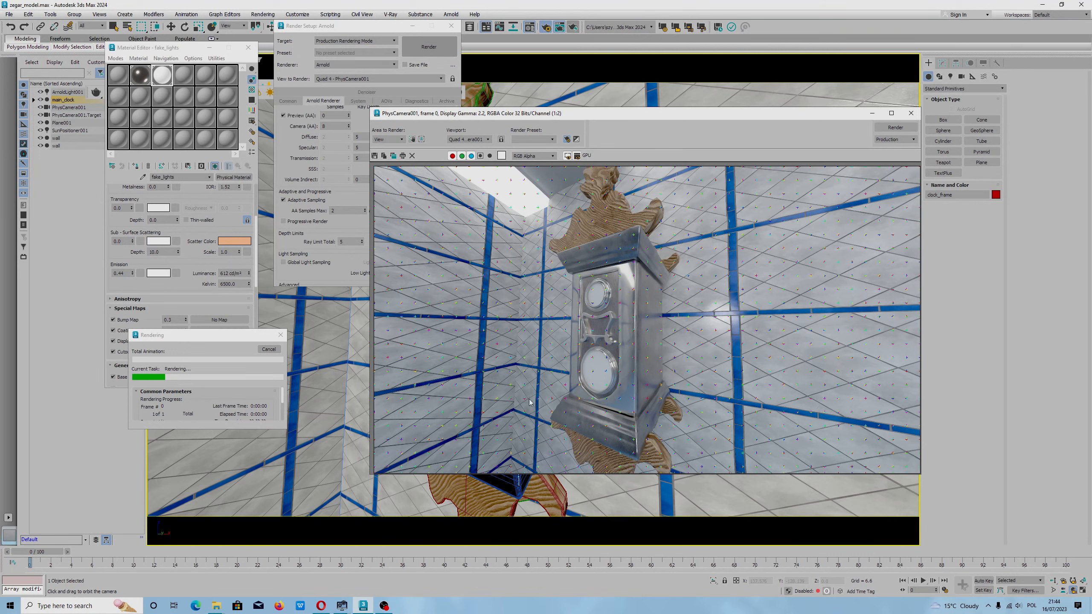
pyautogui.click(342, 605)
pyautogui.click(389, 568)
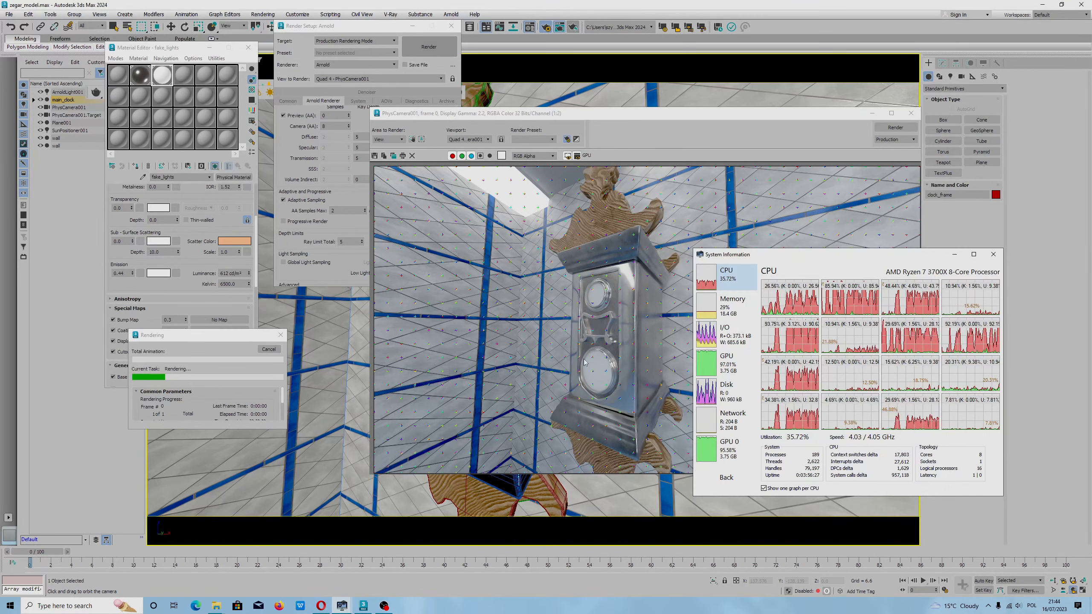
pyautogui.click(728, 363)
pyautogui.moveTo(853, 305)
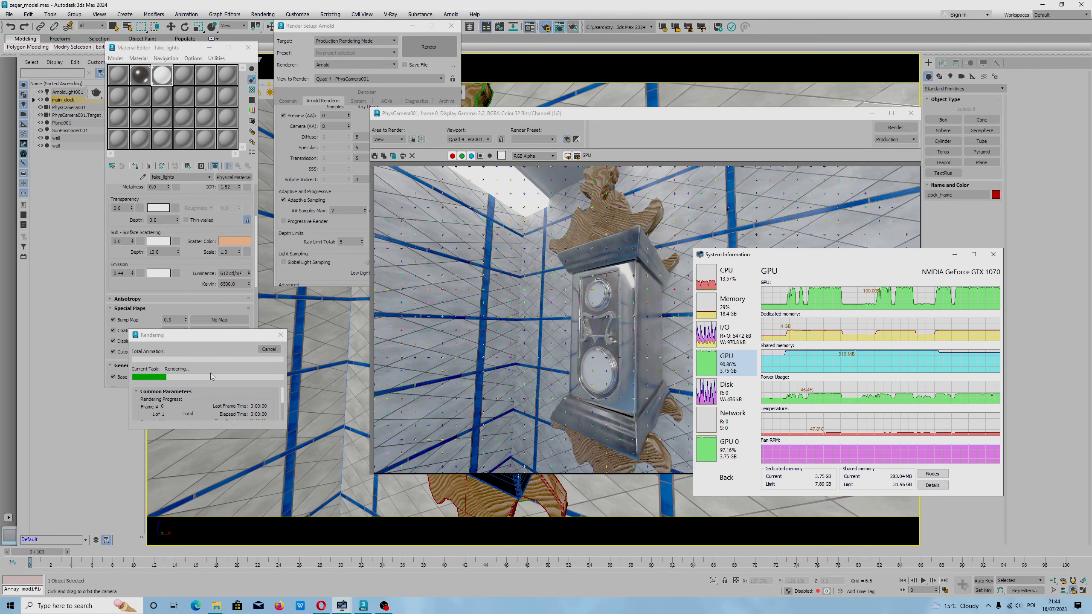
pyautogui.click(628, 368)
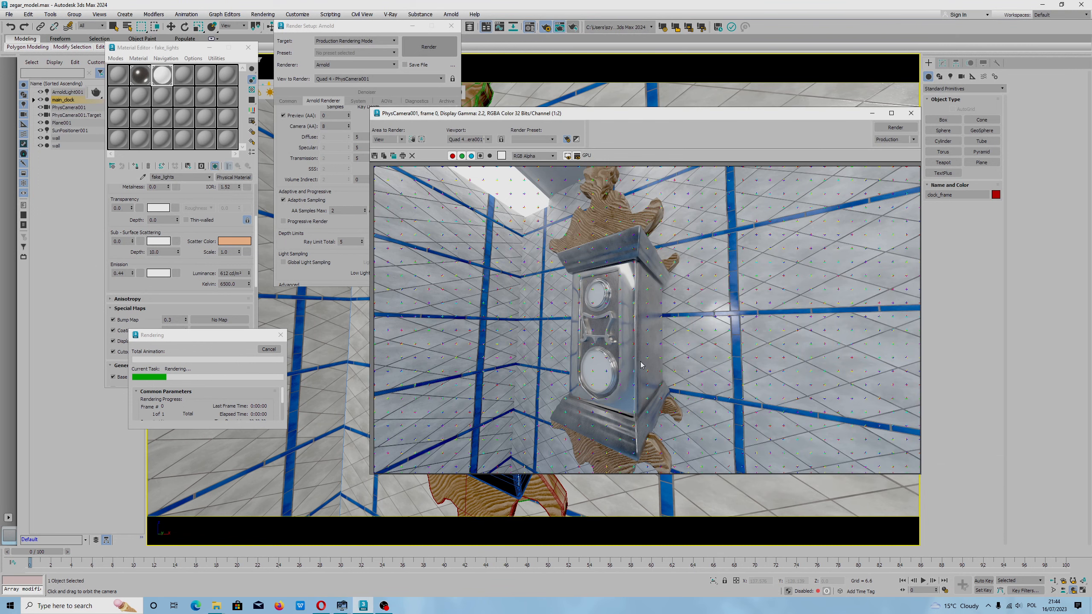
# Step: Examine the clock's metal side panel in the render up close, cancel the render and close the frame window
pyautogui.scroll(1, 641, 364)
pyautogui.scroll(-1, 662, 325)
pyautogui.scroll(1, 659, 276)
pyautogui.scroll(2, 623, 344)
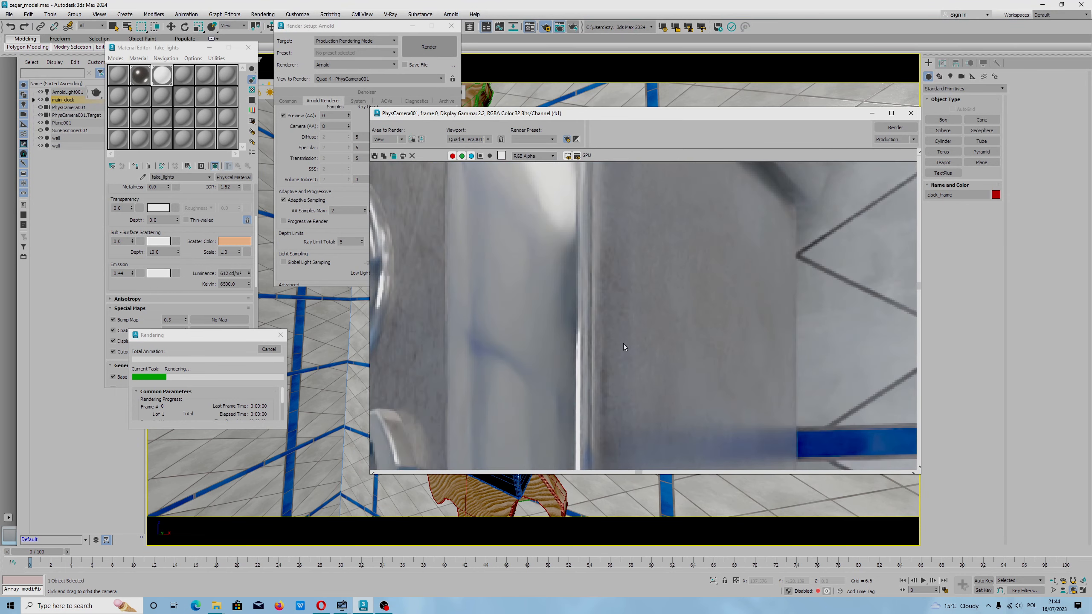
pyautogui.scroll(-2, 623, 344)
pyautogui.scroll(-1, 623, 343)
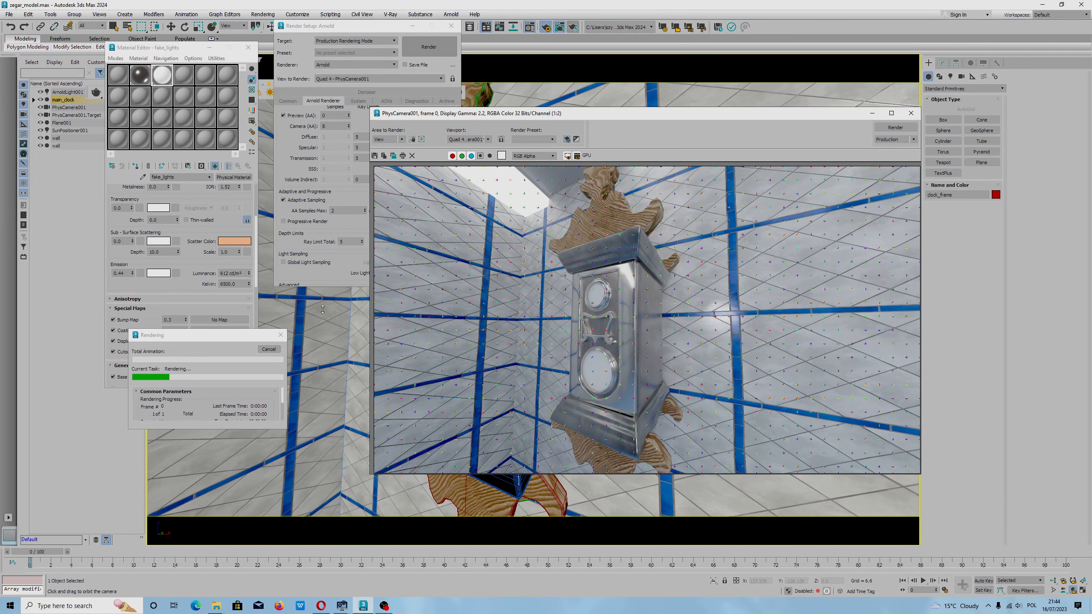
pyautogui.click(268, 349)
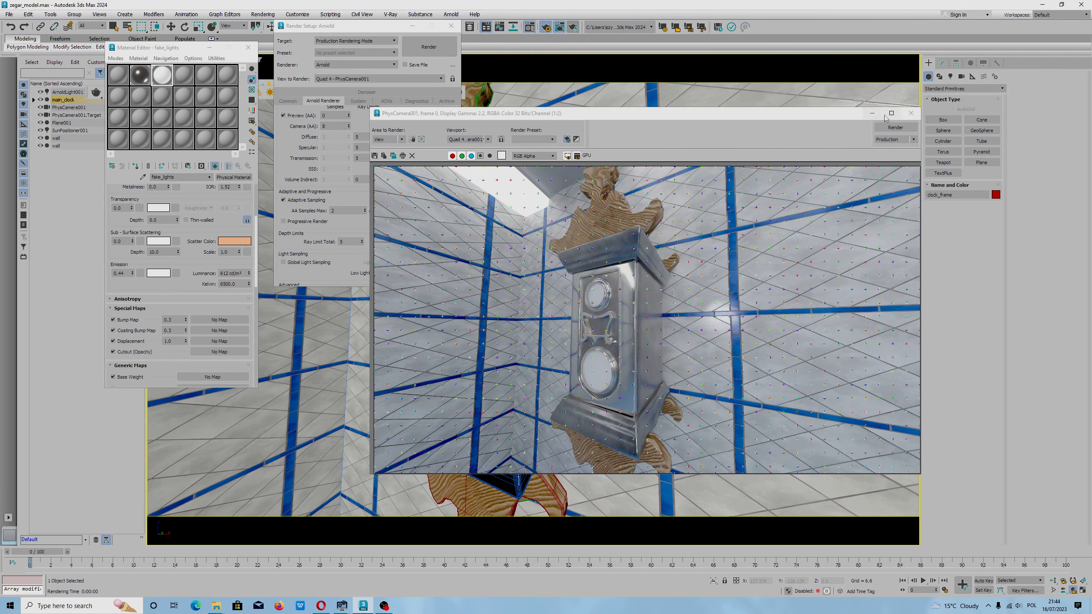
pyautogui.click(911, 113)
# Step: Set the Arnold Ray Limit Total to 3, render the camera view for comparison and close the frame window
pyautogui.click(363, 244)
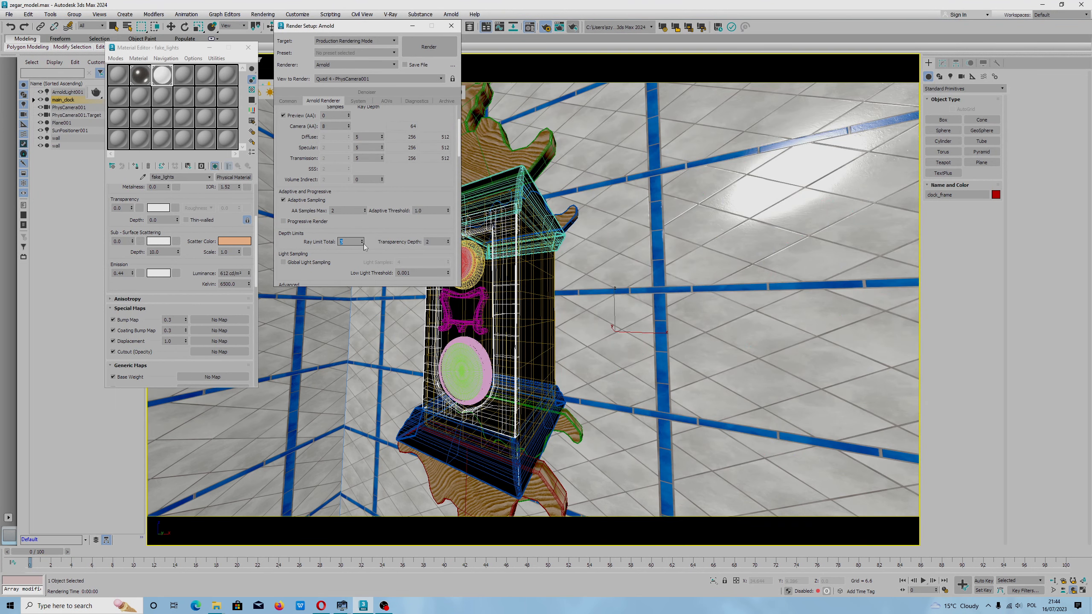
pyautogui.click(353, 262)
pyautogui.click(428, 47)
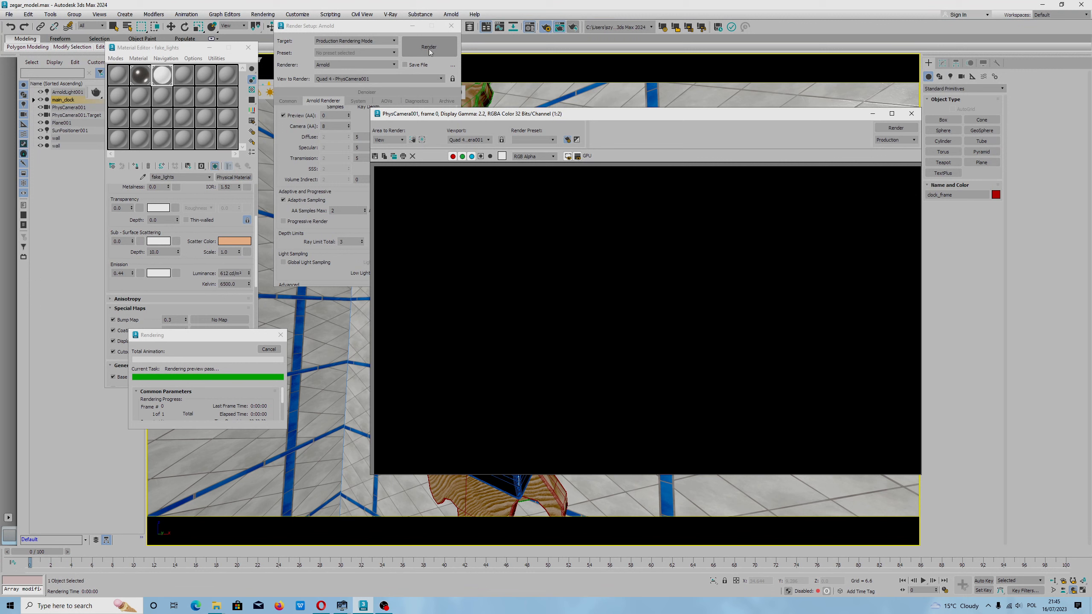
pyautogui.click(385, 607)
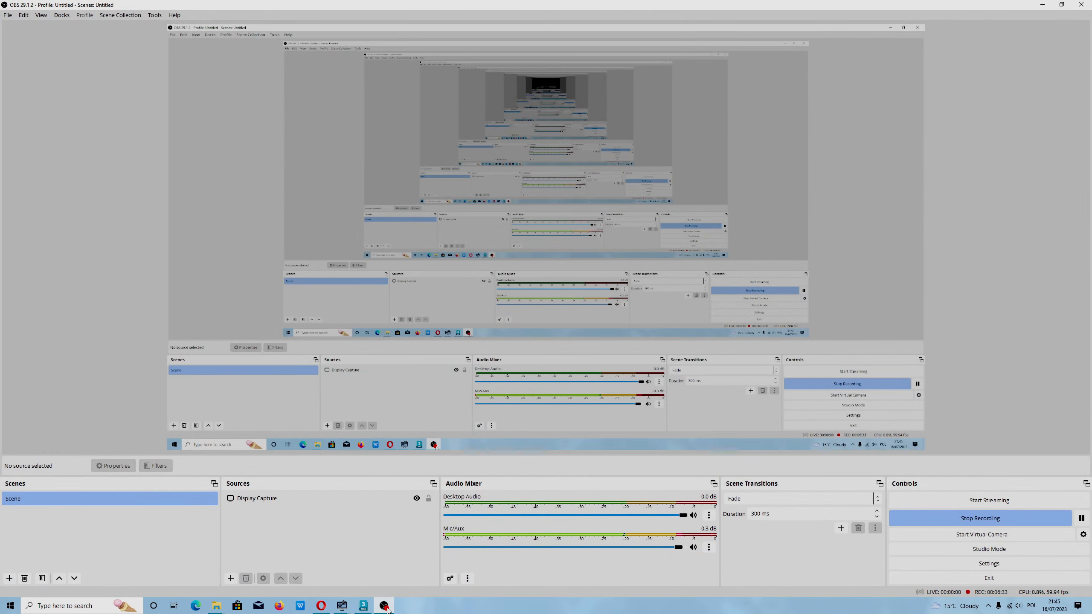
pyautogui.click(385, 606)
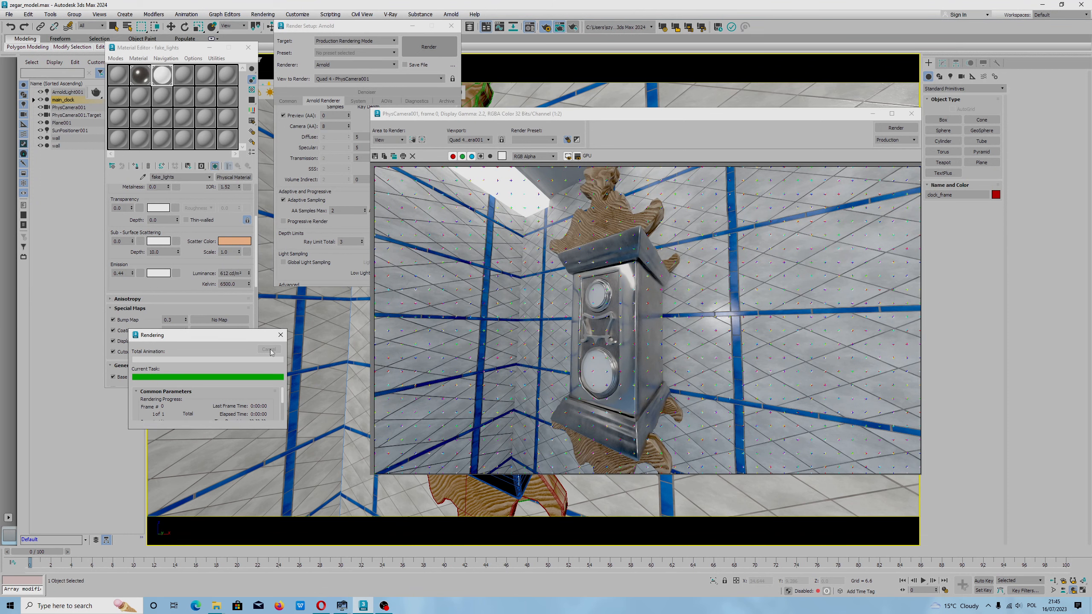
pyautogui.click(912, 113)
# Step: Set the Arnold Ray Limit Total to 7, lower the fake_lights emission luminance to 529 cd/m² and render the camera view
pyautogui.click(363, 242)
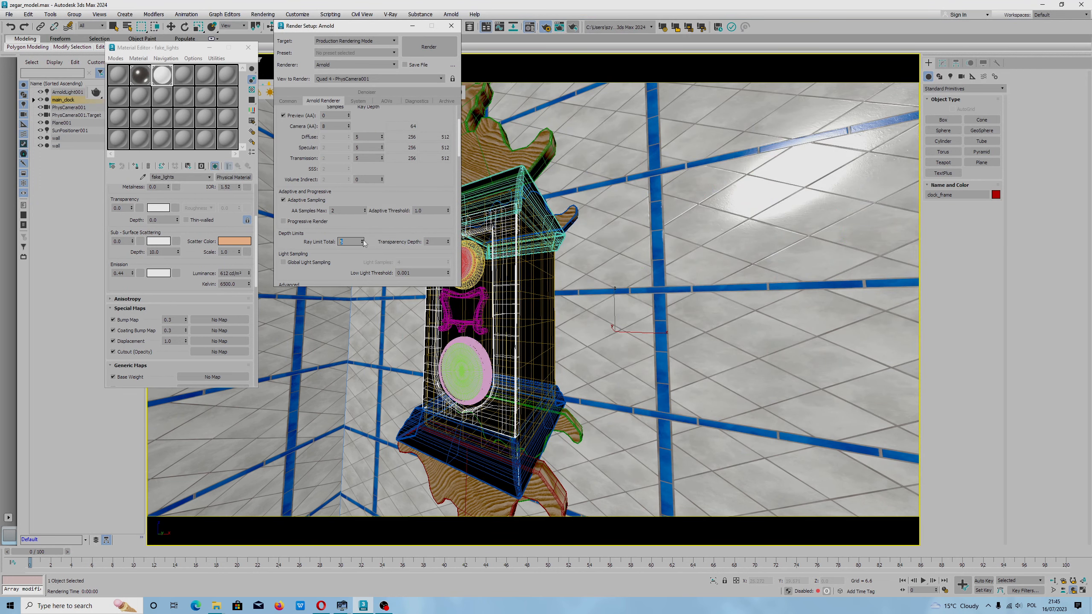
pyautogui.write('7')
pyautogui.click(193, 289)
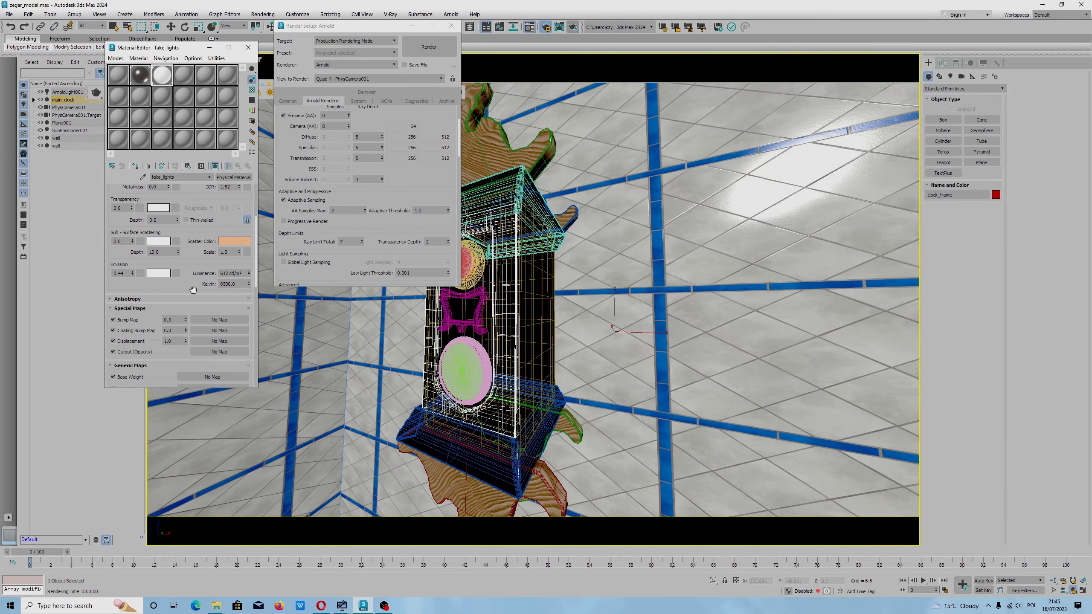
pyautogui.moveTo(249, 273); pyautogui.dragTo(250, 278)
pyautogui.click(160, 76)
pyautogui.click(447, 47)
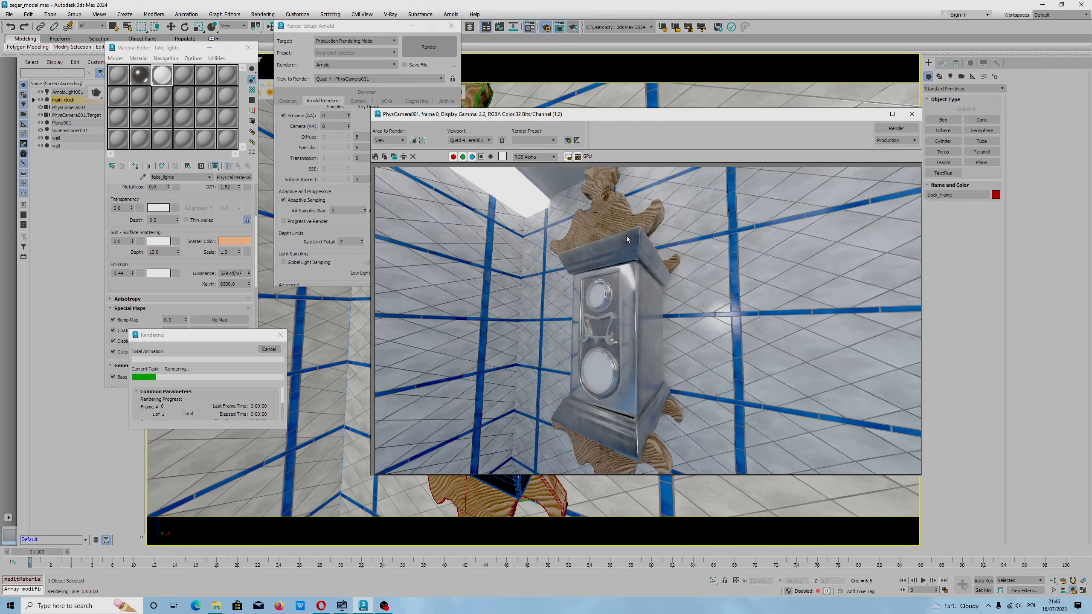
# Step: Examine the reflections on the clock's metal case and the wall lighting, cancel the render and close its window
pyautogui.scroll(4, 656, 297)
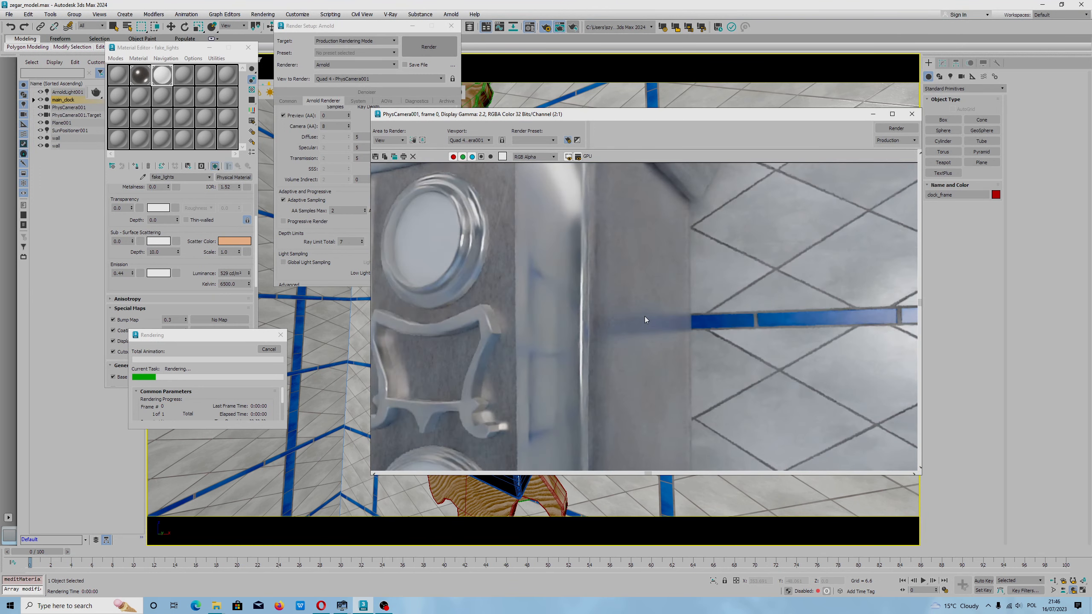
pyautogui.scroll(-4, 631, 317)
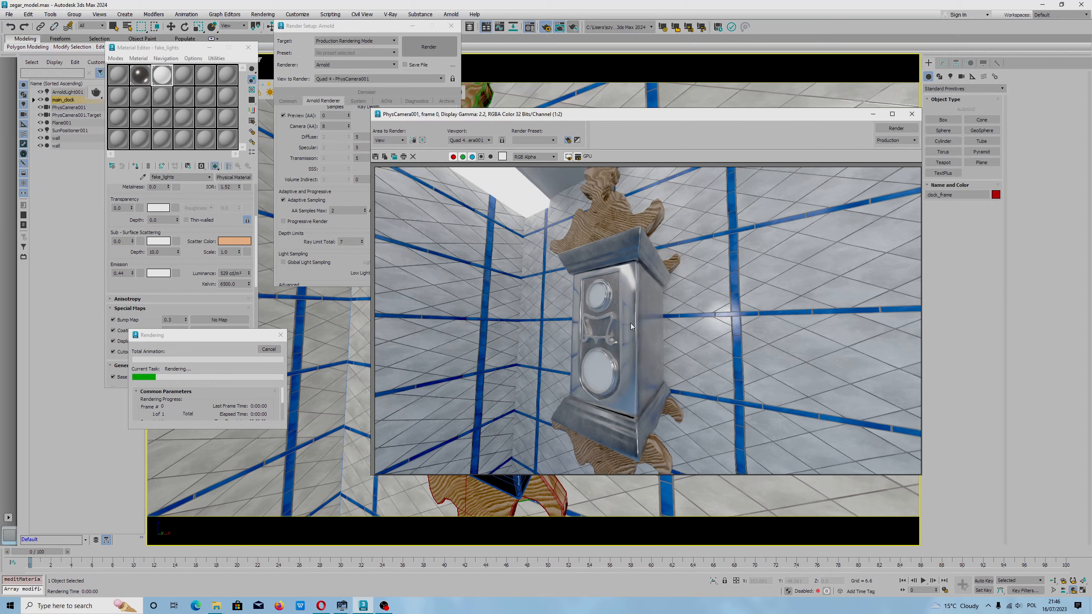
pyautogui.scroll(-1, 631, 305)
pyautogui.scroll(1, 645, 324)
pyautogui.scroll(1, 642, 331)
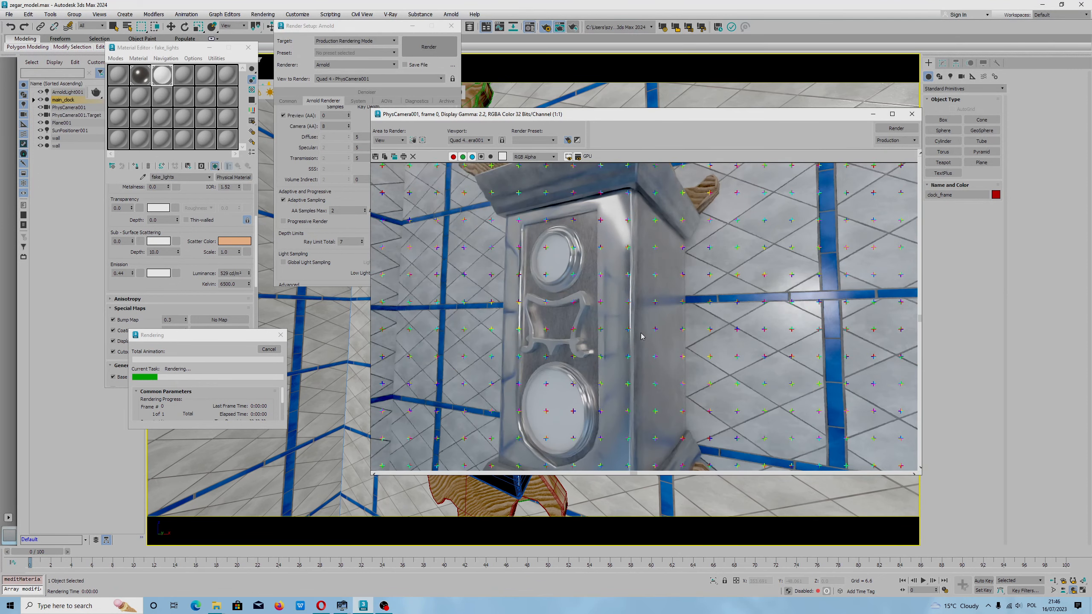
pyautogui.scroll(-2, 642, 334)
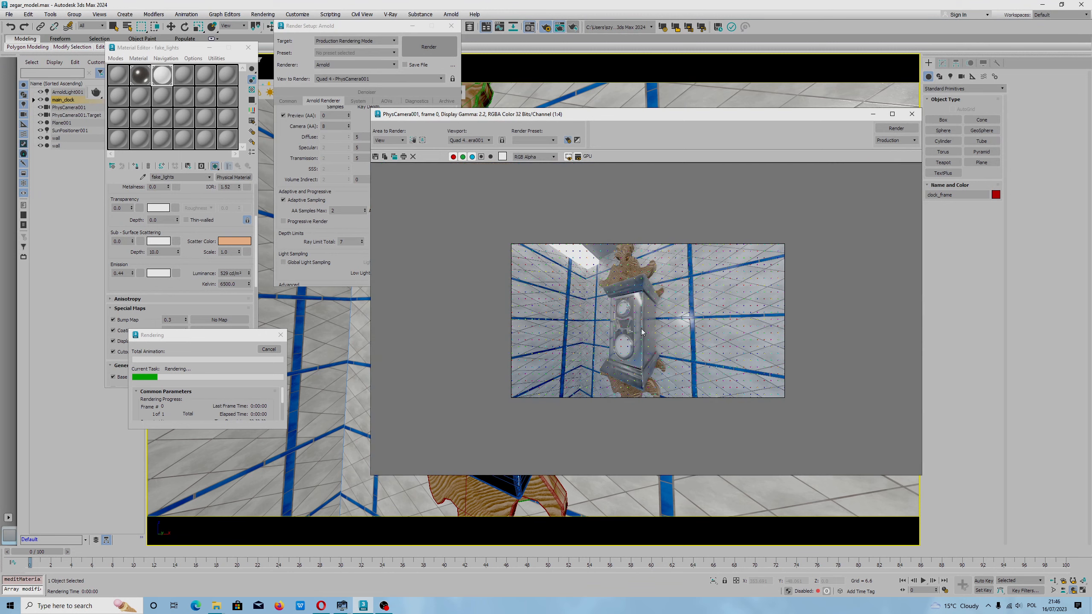
pyautogui.scroll(1, 643, 332)
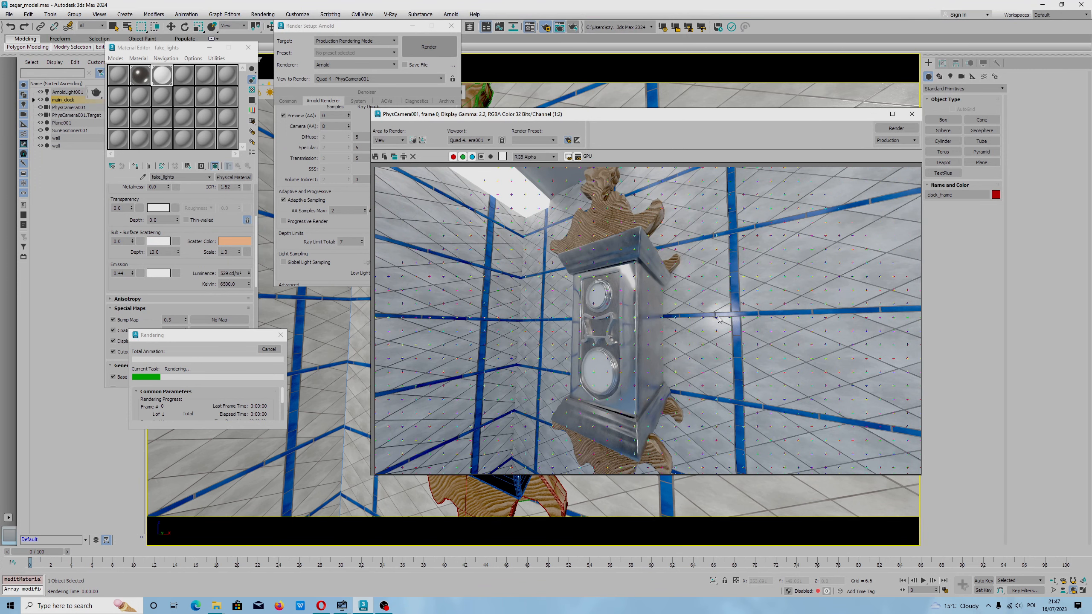
pyautogui.scroll(1, 645, 345)
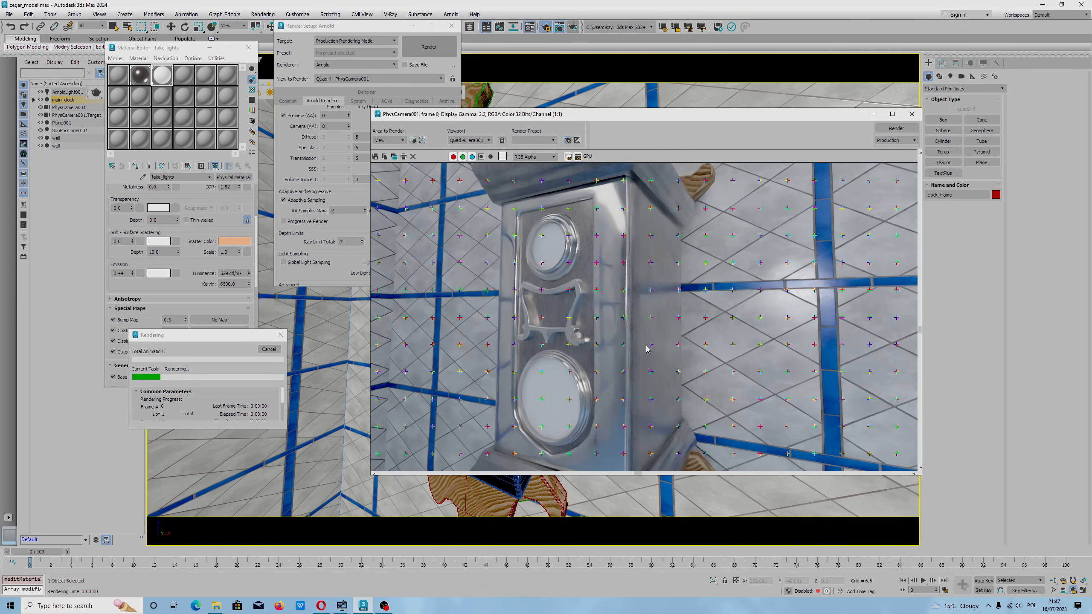
pyautogui.scroll(-1, 647, 349)
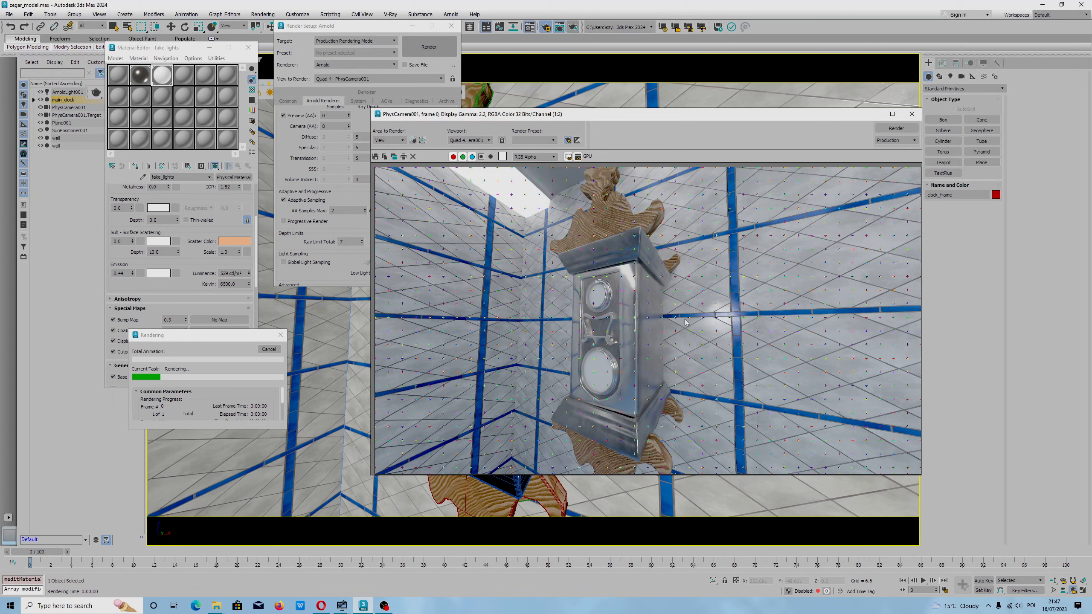
pyautogui.click(269, 349)
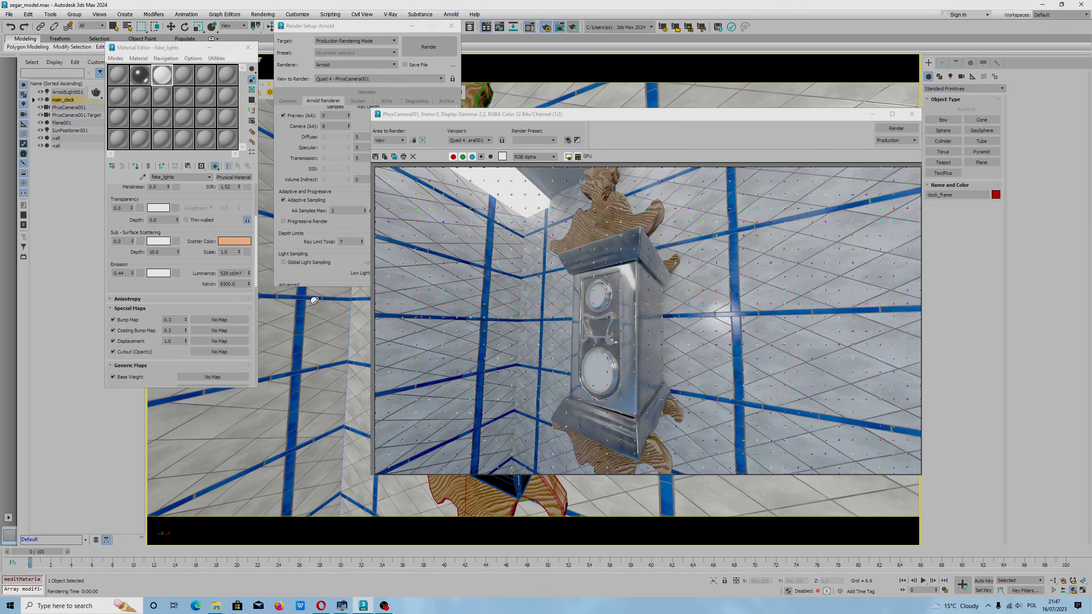
pyautogui.click(912, 113)
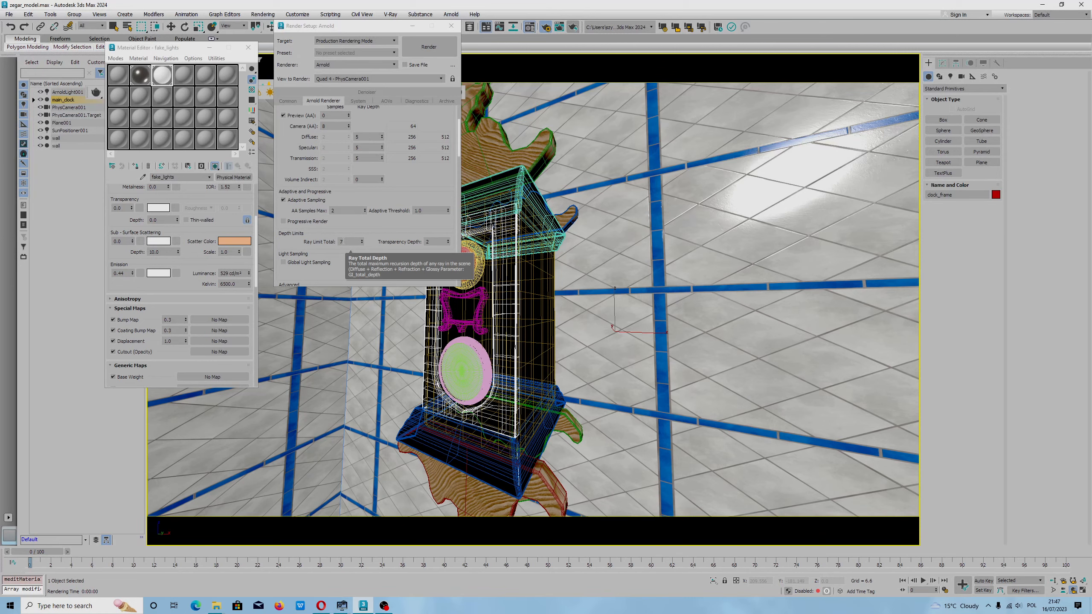
# Step: Switch to the Opera browser and search the web in a new tab for "rozpraszać tłumaczenie"
pyautogui.click(384, 606)
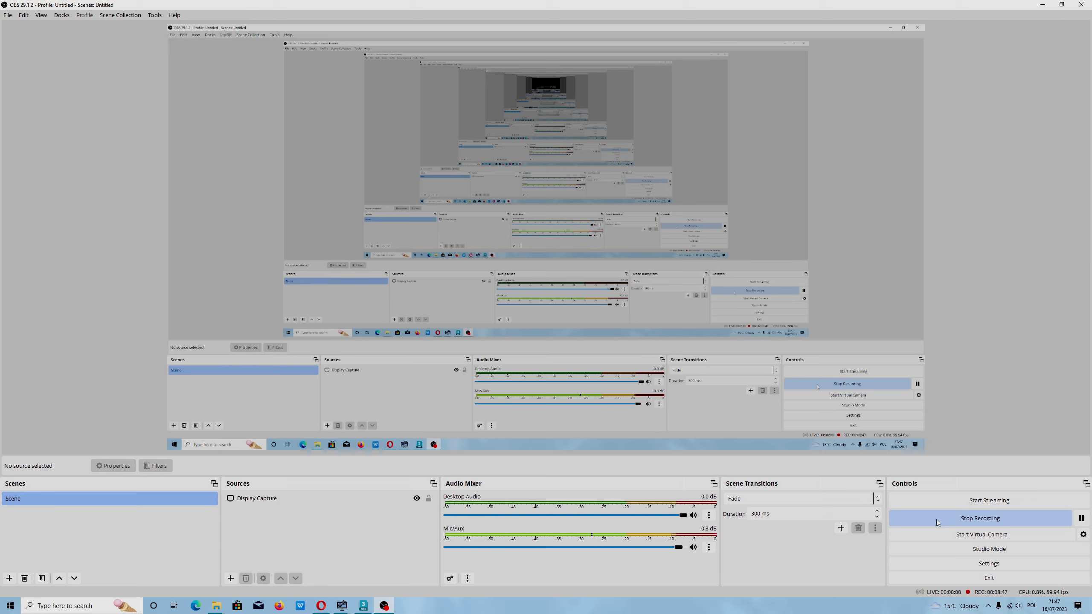
pyautogui.click(321, 606)
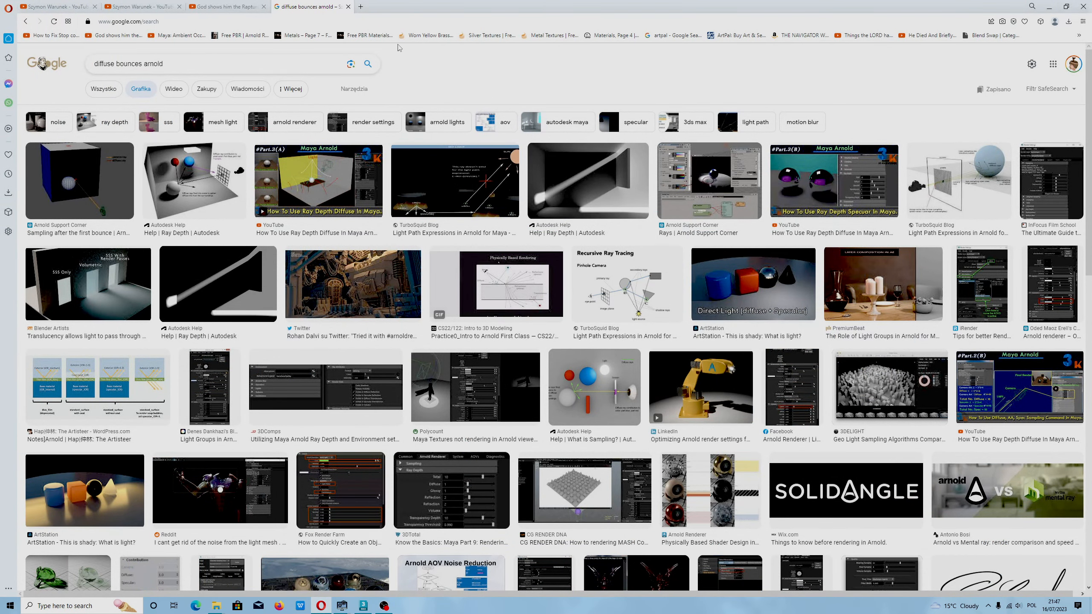
pyautogui.click(362, 7)
pyautogui.click(448, 85)
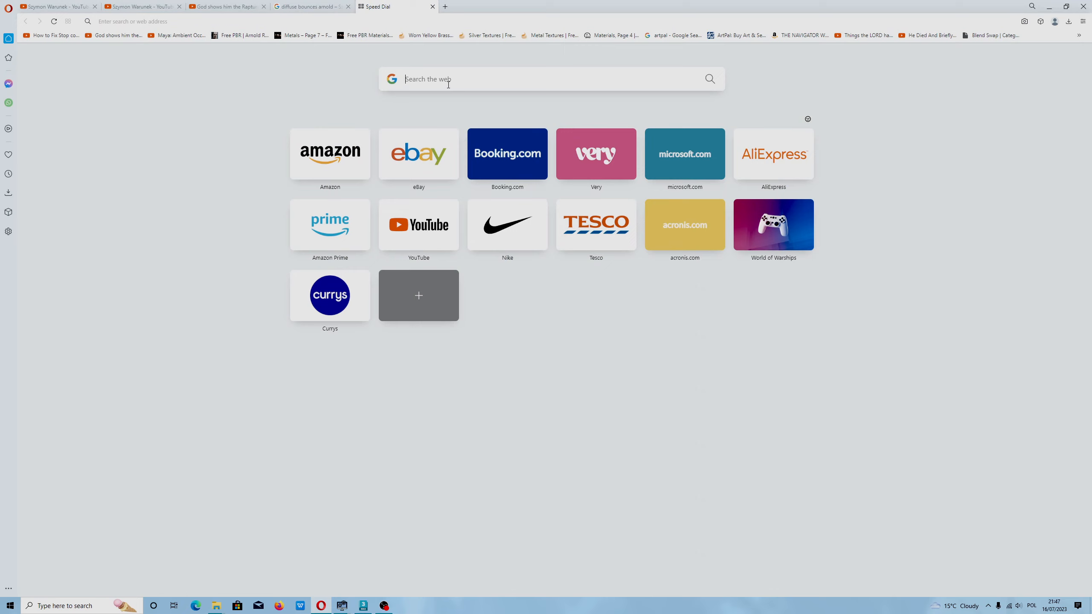
pyautogui.write('ro')
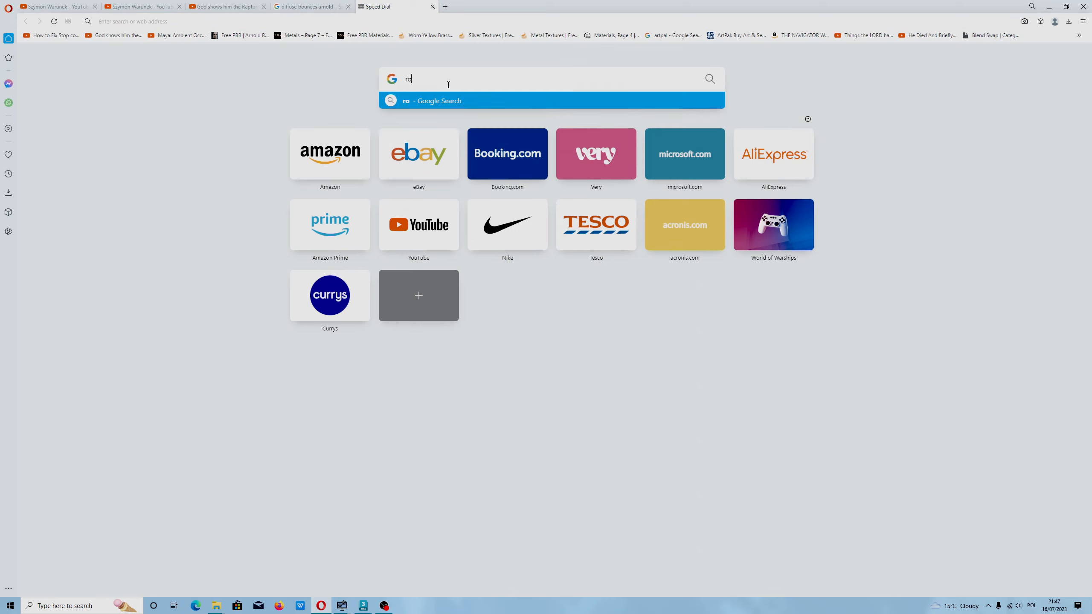
pyautogui.write('zpraszać tłumaczenie')
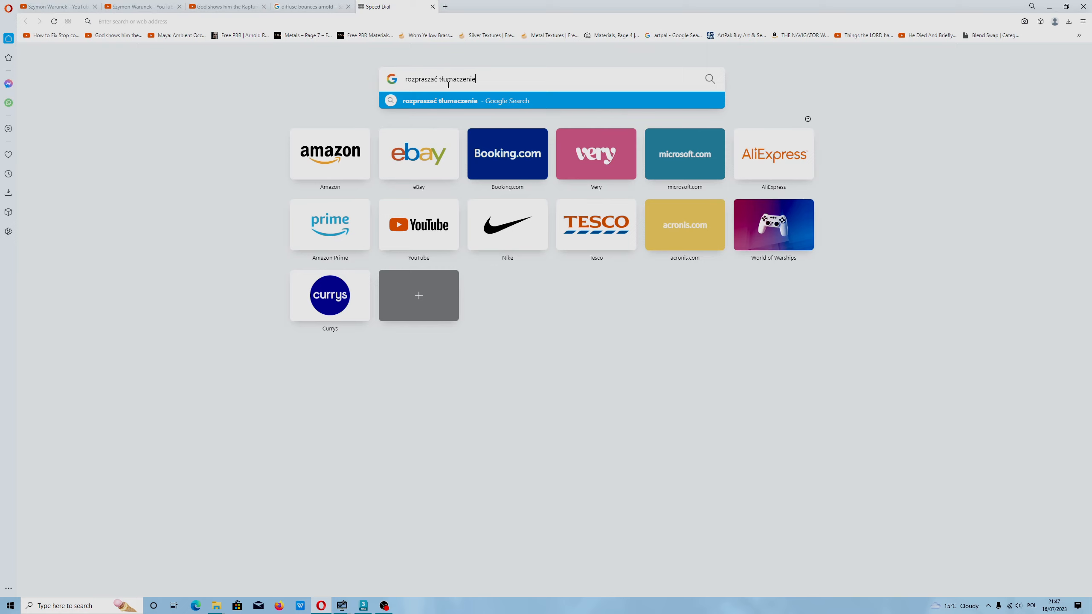
pyautogui.press('Return')
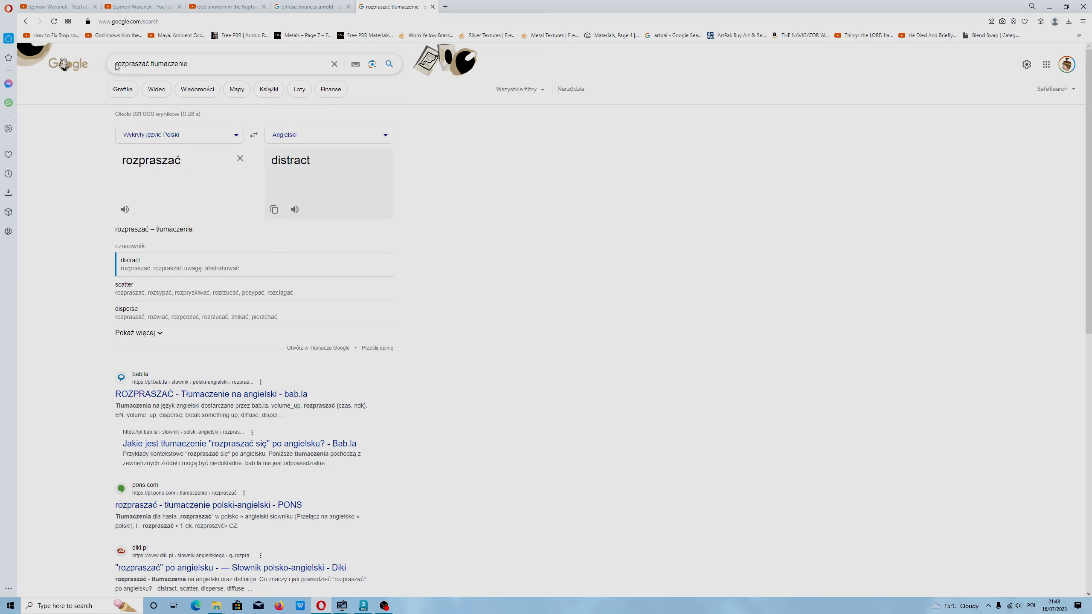
# Step: Refine the translation search to "rozpraszać światło tłumaczenie" and return to 3ds Max
pyautogui.click(155, 65)
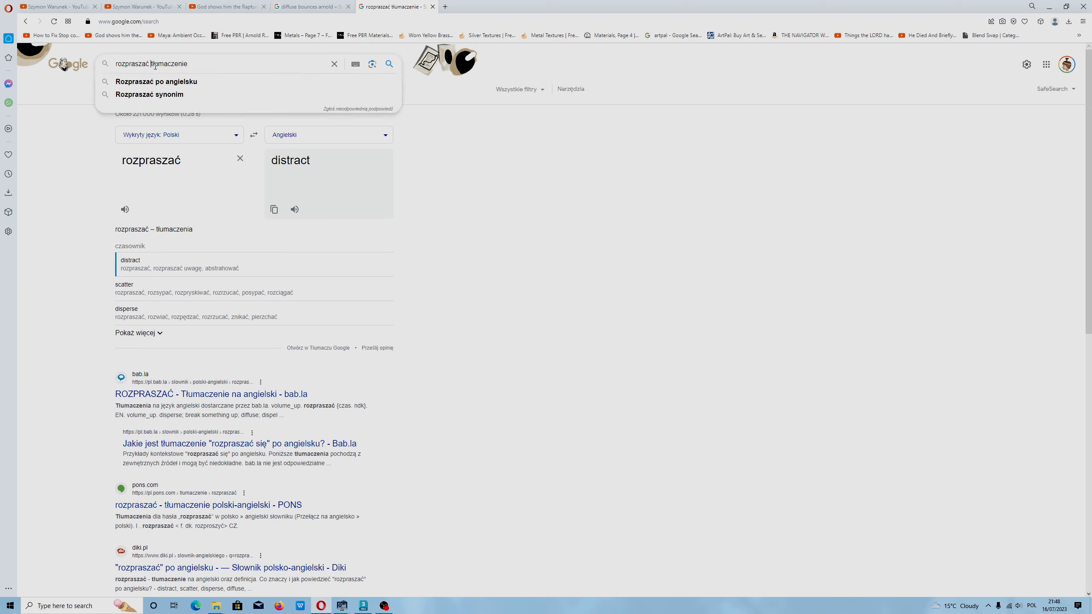
pyautogui.write('światło')
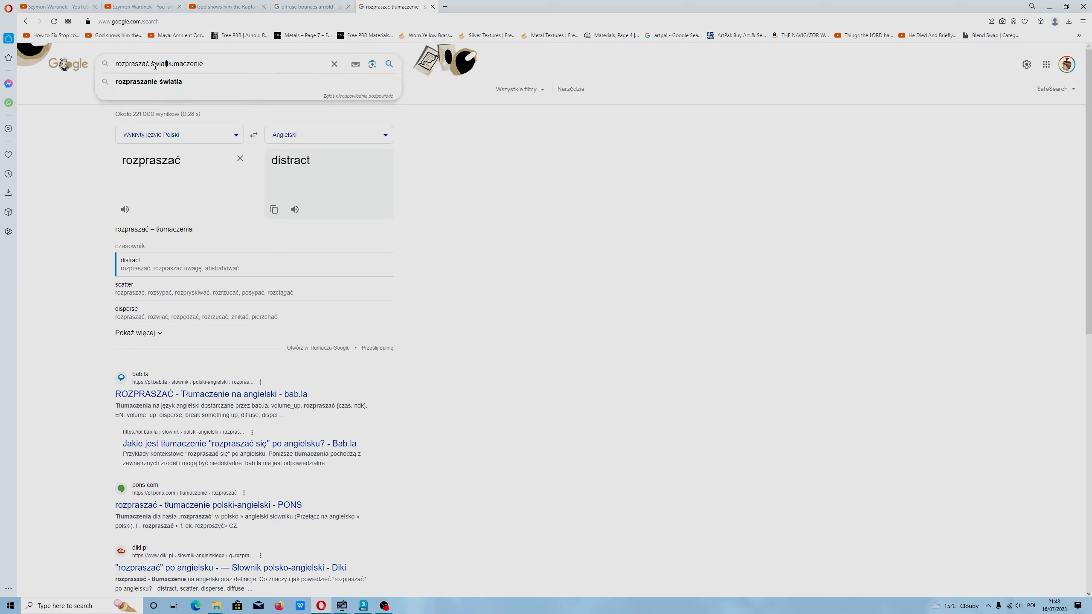
pyautogui.press('Return')
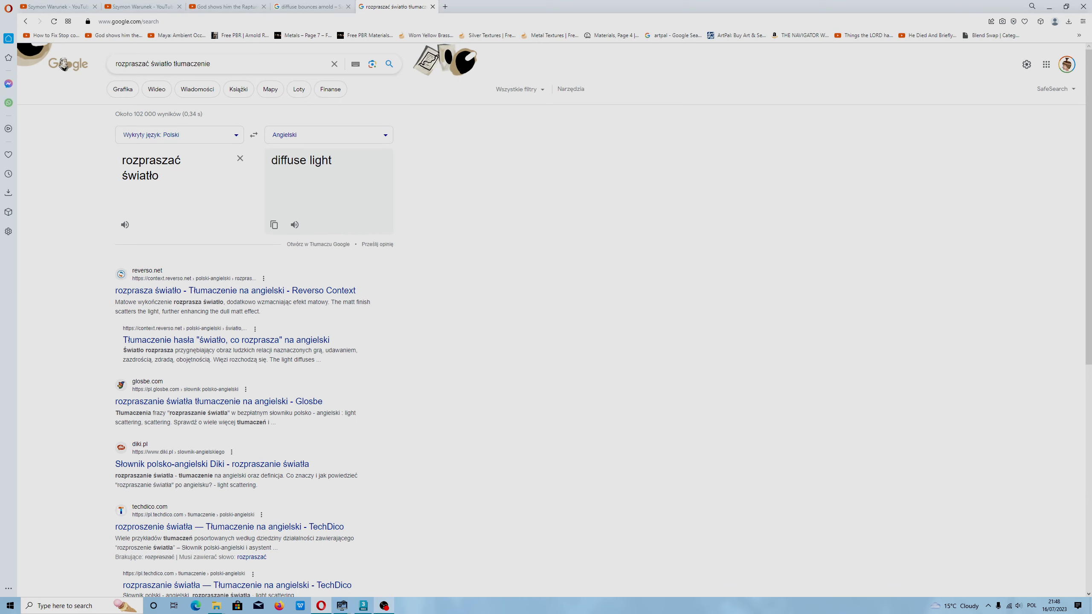
pyautogui.click(382, 606)
pyautogui.click(383, 607)
pyautogui.click(363, 606)
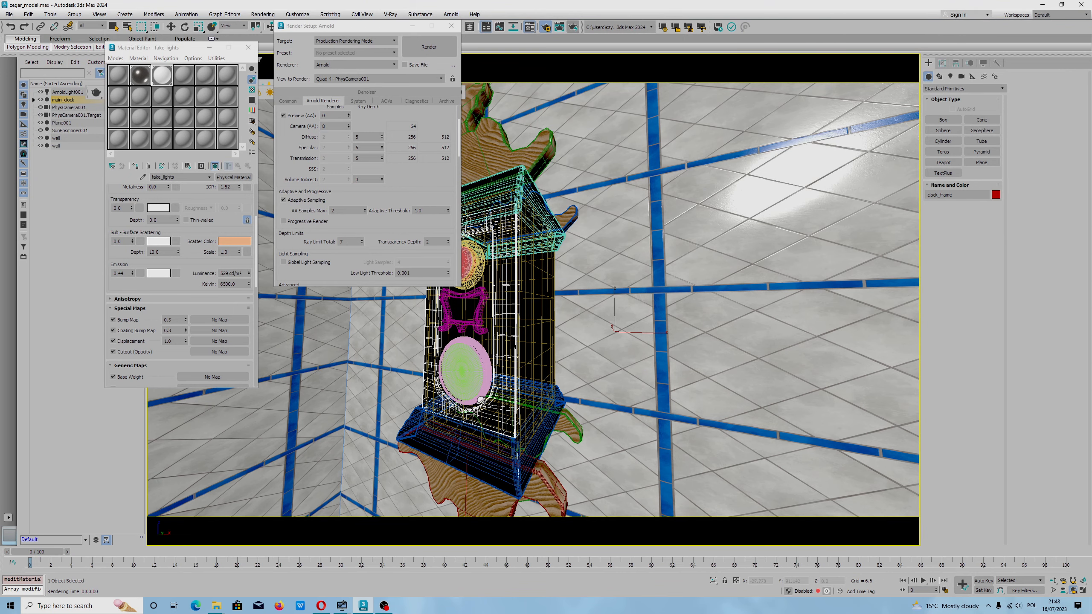
# Step: Lower the Arnold Ray Limit Total and switch to OBS Studio
pyautogui.keyDown('alt'); pyautogui.moveTo(516, 391); pyautogui.dragTo(505, 383, button='middle'); pyautogui.keyUp('alt')
pyautogui.click(362, 243)
pyautogui.click(361, 244)
pyautogui.click(384, 606)
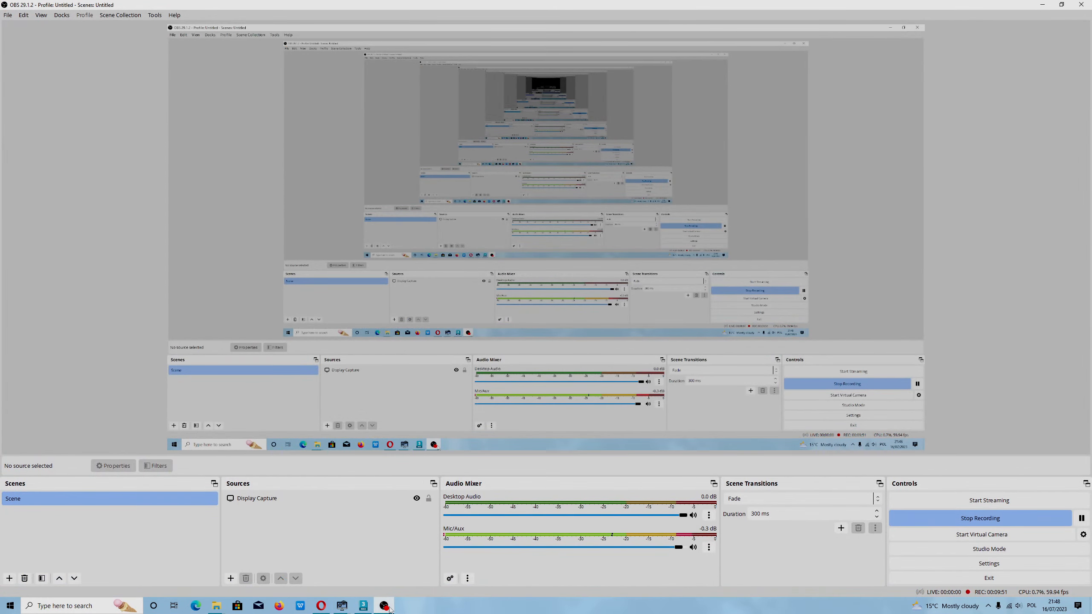